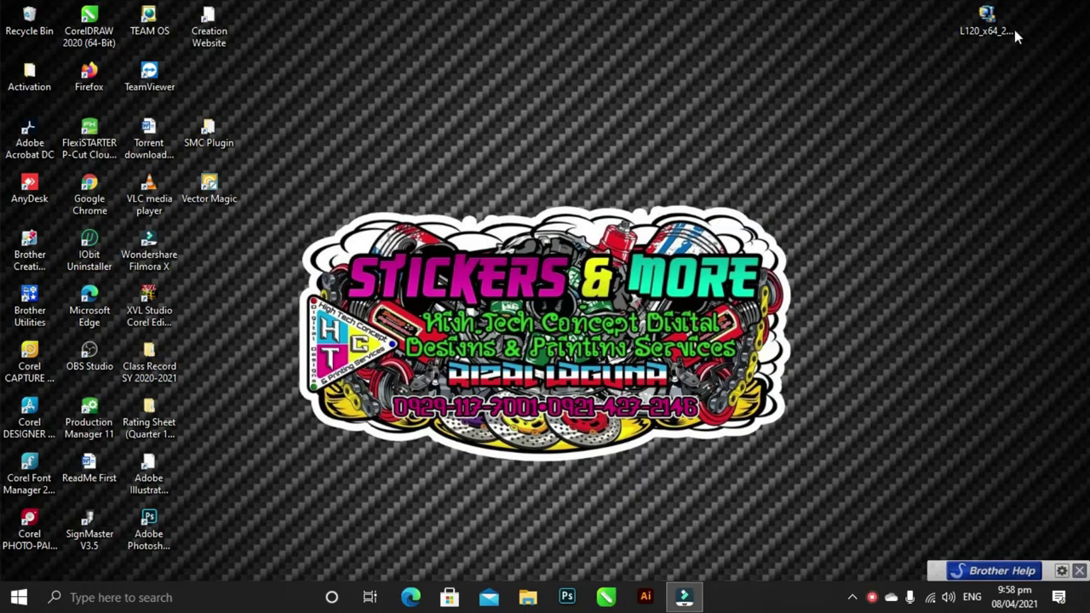
# - Run the L120 driver installer from the desktop and confirm the EPSON L120 Series with default printer and automatic software updates turned off
pyautogui.doubleClick(1003, 17)
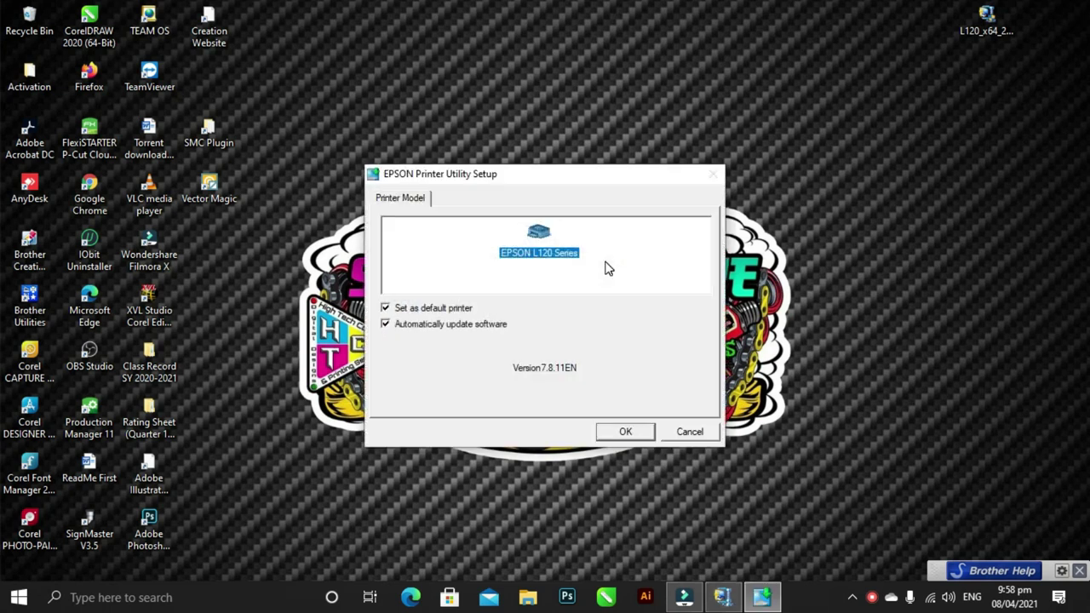
pyautogui.click(385, 308)
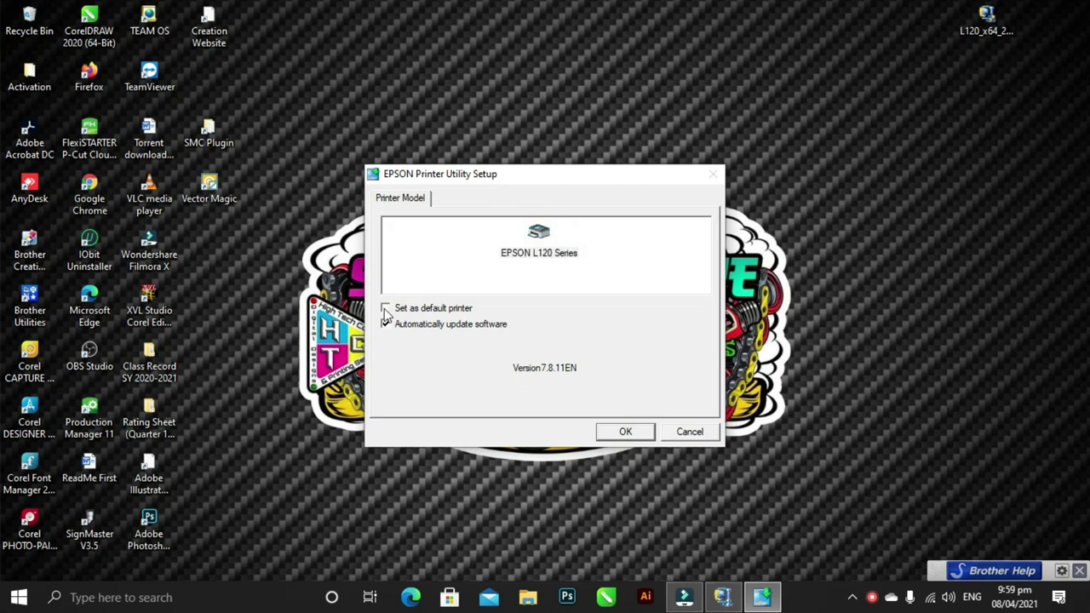
pyautogui.click(386, 326)
pyautogui.moveTo(569, 180); pyautogui.dragTo(658, 42)
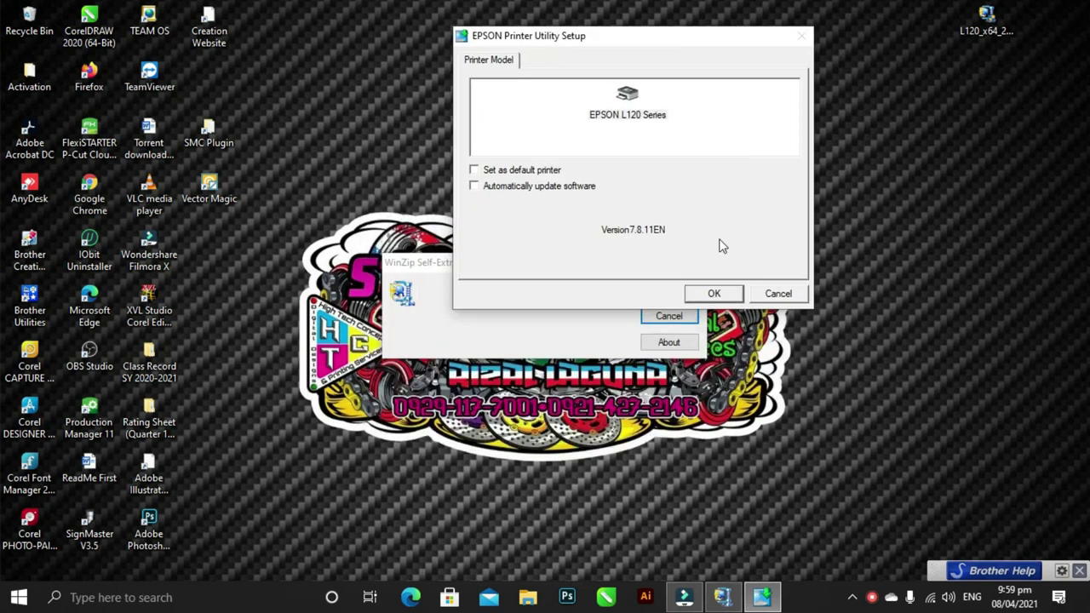
pyautogui.click(718, 294)
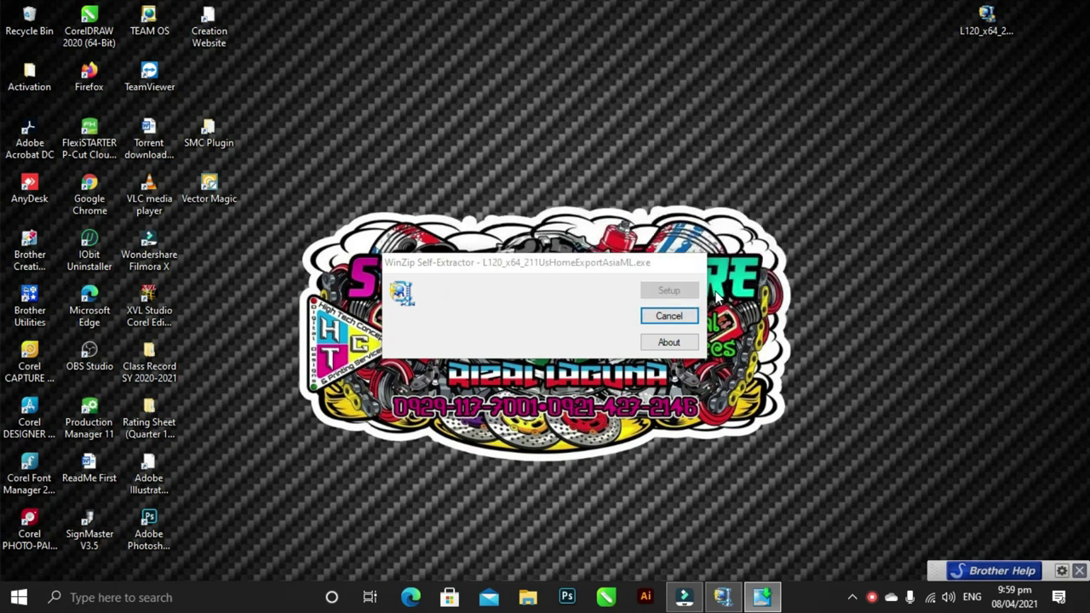
# - Agree to the Epson license agreement in English and complete the L120 printer driver installation
pyautogui.click(612, 371)
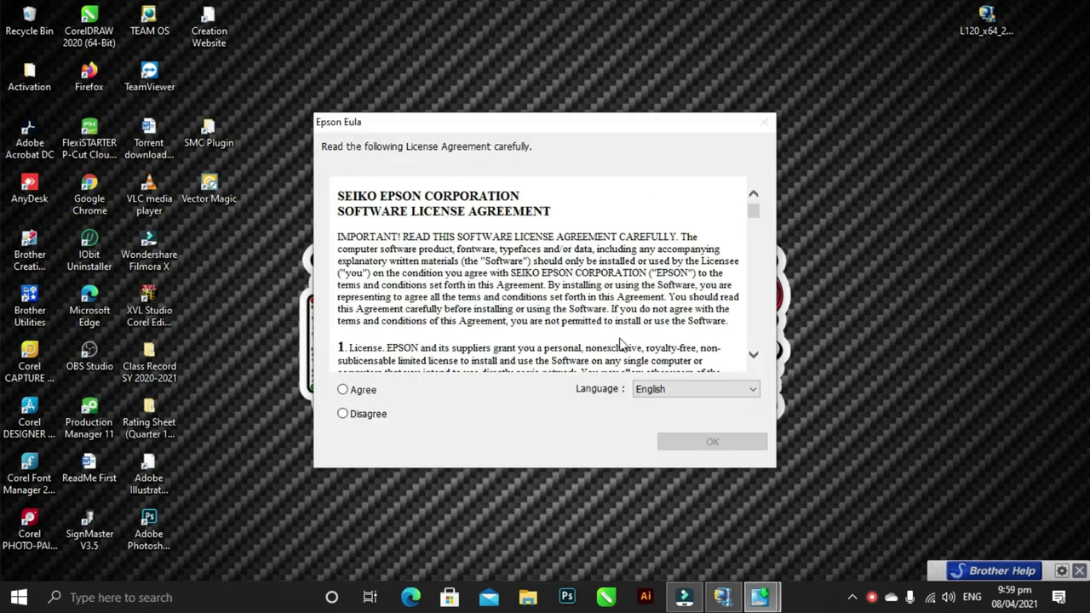
pyautogui.moveTo(645, 127); pyautogui.dragTo(756, 57)
pyautogui.click(477, 319)
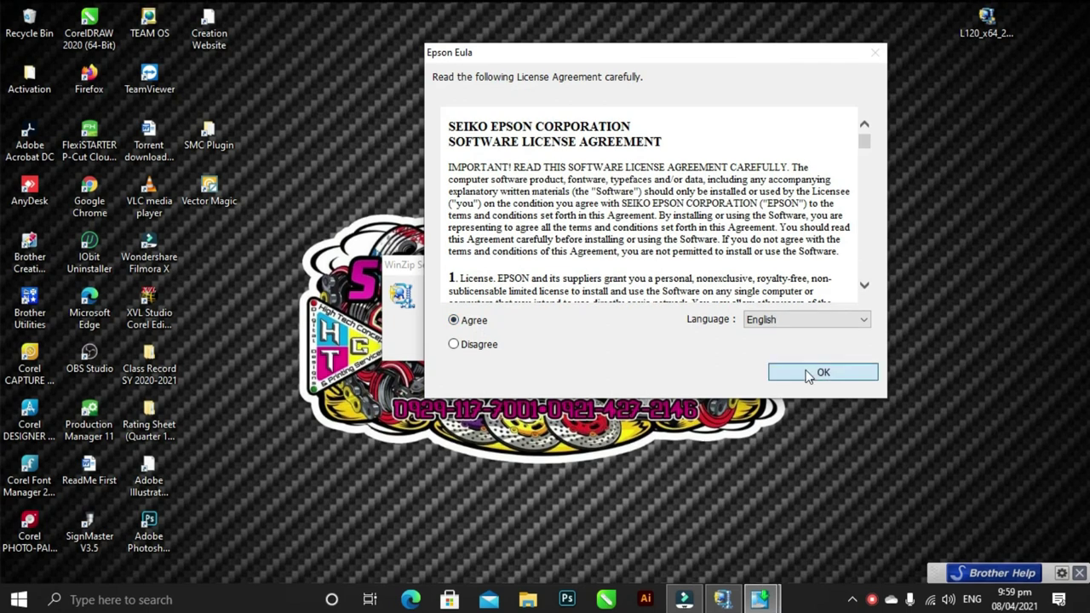
pyautogui.click(808, 373)
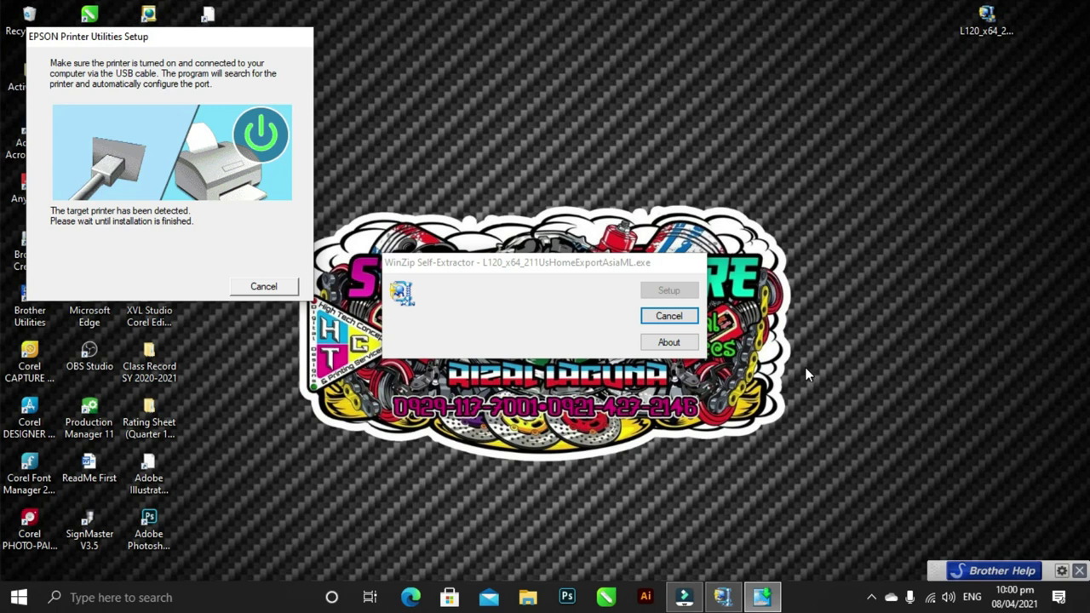
pyautogui.moveTo(217, 46); pyautogui.dragTo(431, 39)
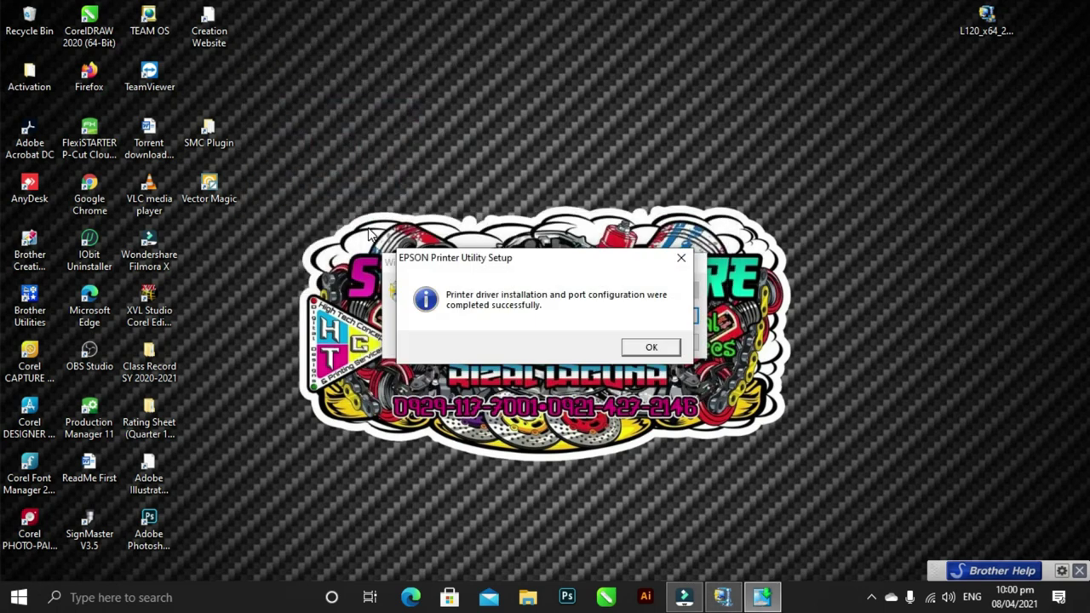
pyautogui.click(653, 347)
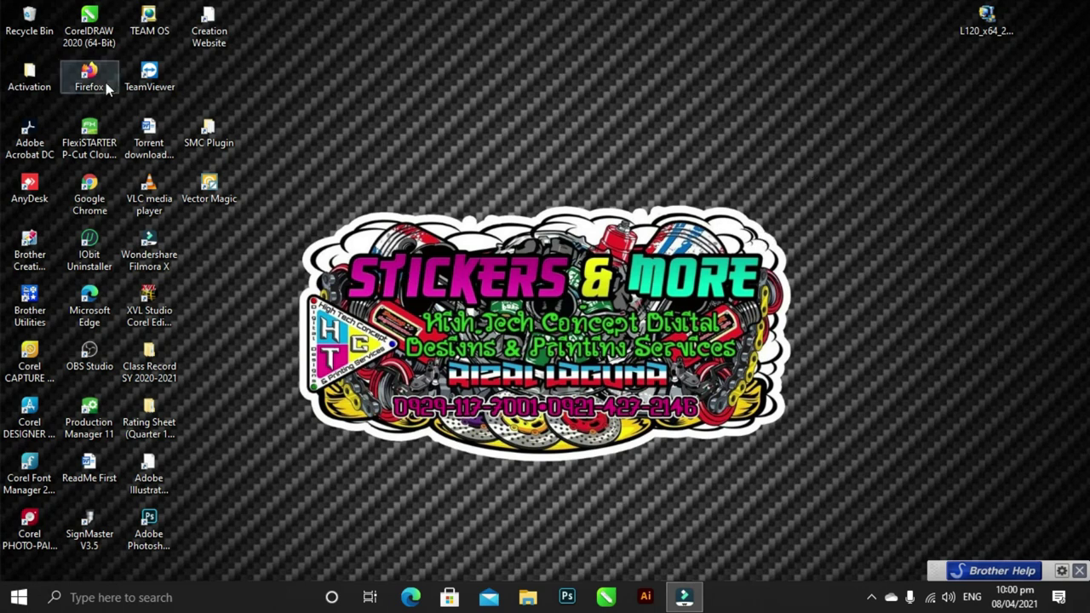
# - Switch to Google Chrome and maximize its window
pyautogui.doubleClick(100, 208)
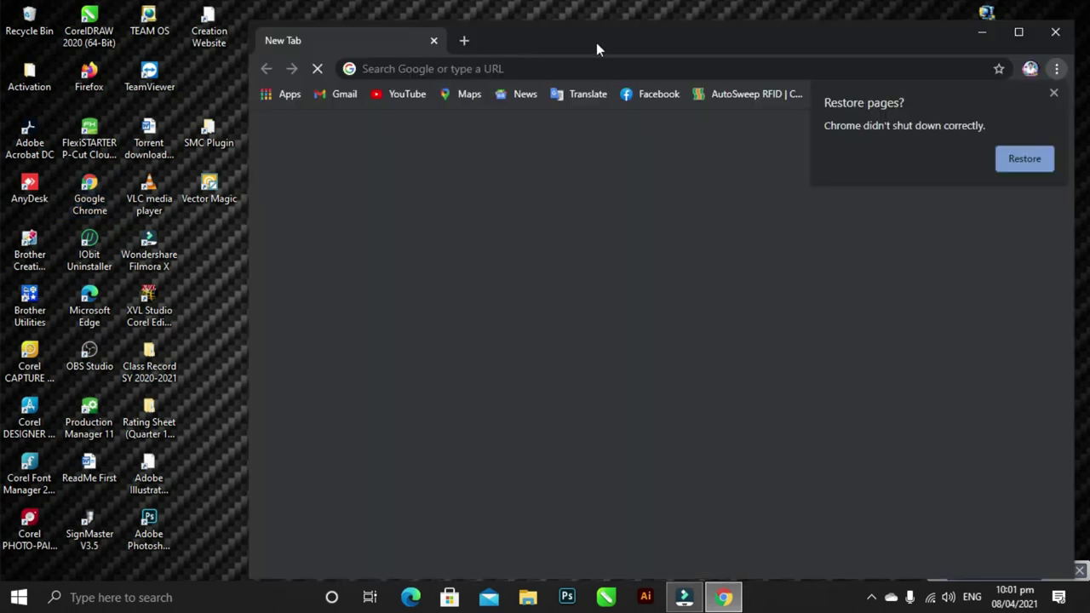
pyautogui.moveTo(608, 40); pyautogui.dragTo(475, 39)
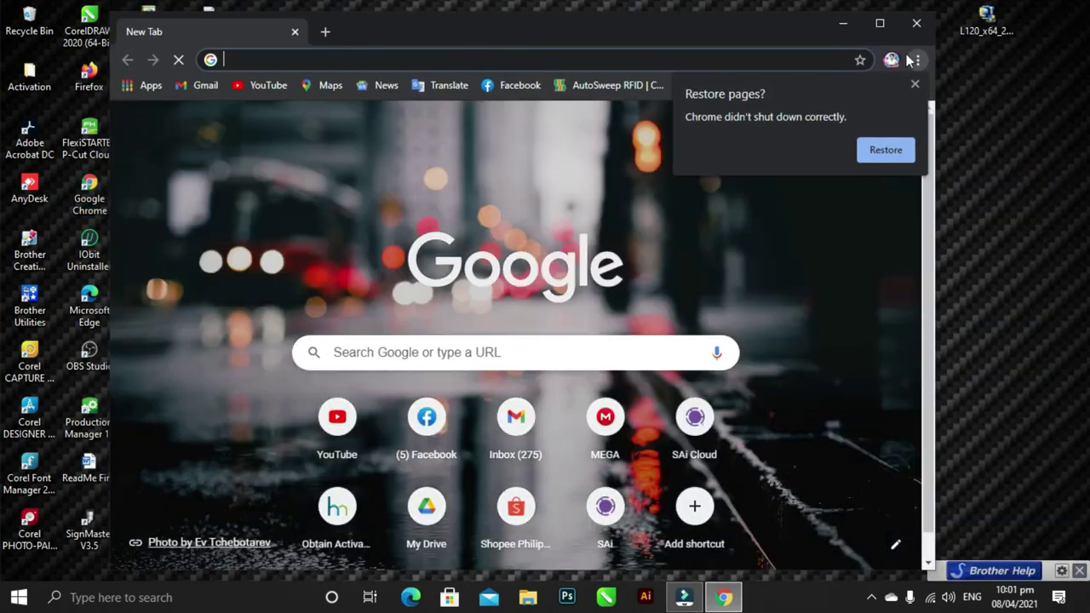
pyautogui.click(881, 28)
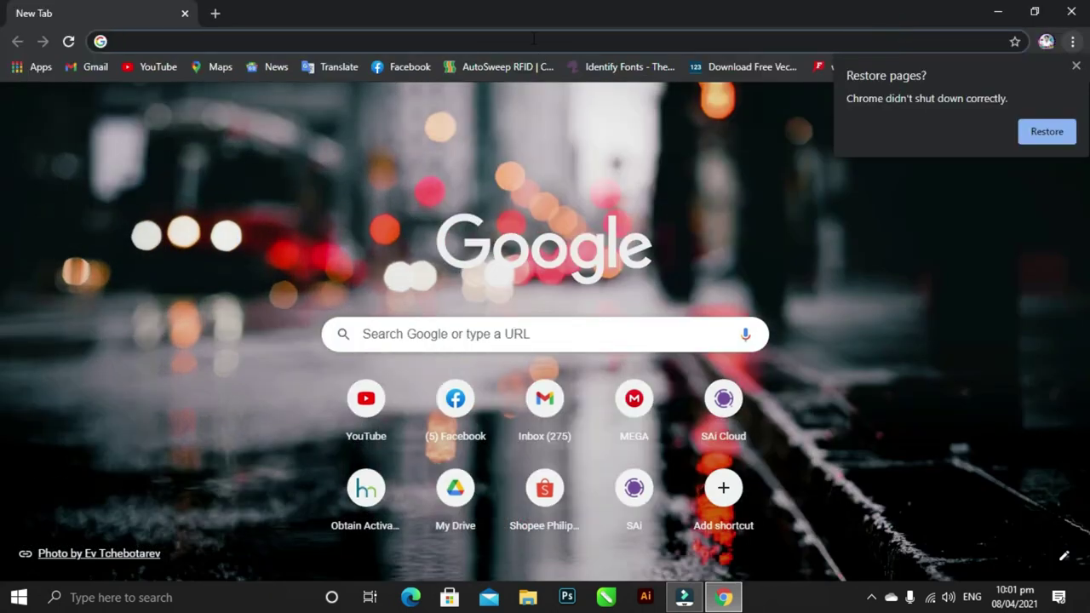
# - Search Google for "l110 driver"
pyautogui.click(537, 38)
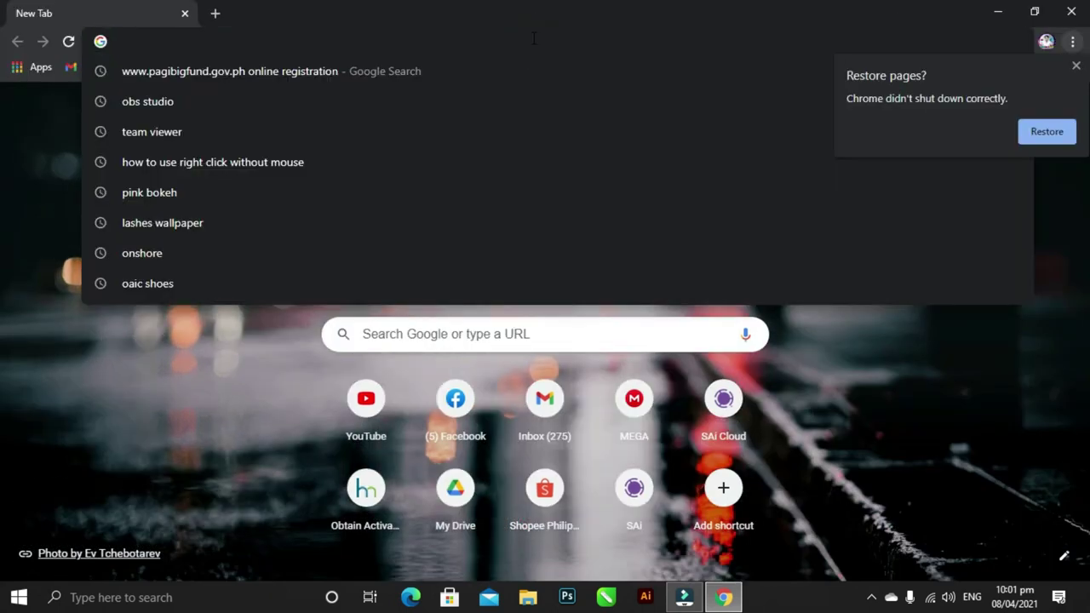
pyautogui.write('l 11')
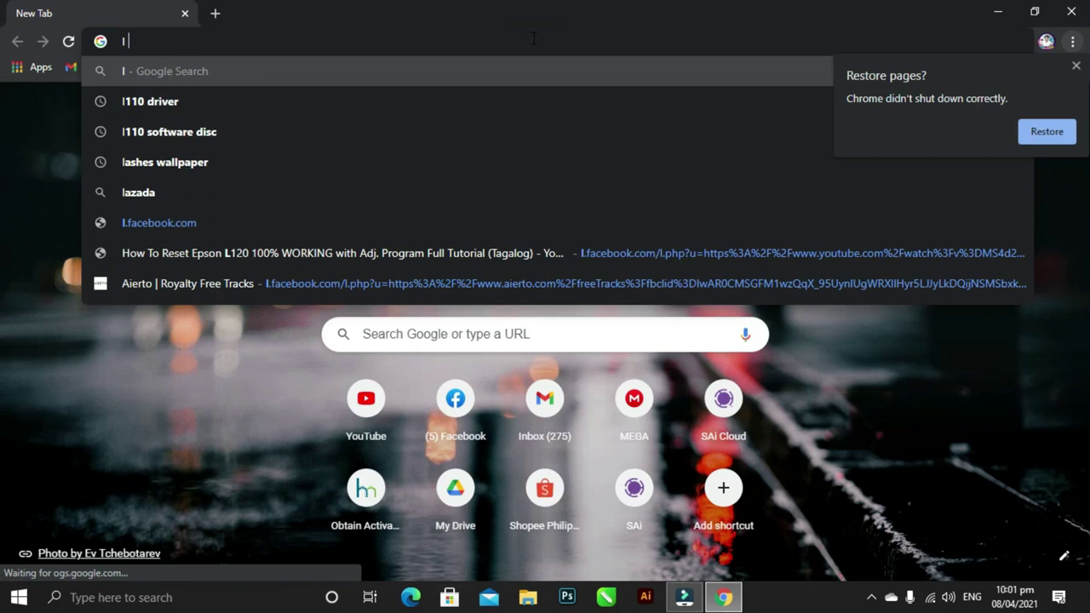
pyautogui.press('BackSpace')
pyautogui.press('BackSpace')
pyautogui.press('BackSpace')
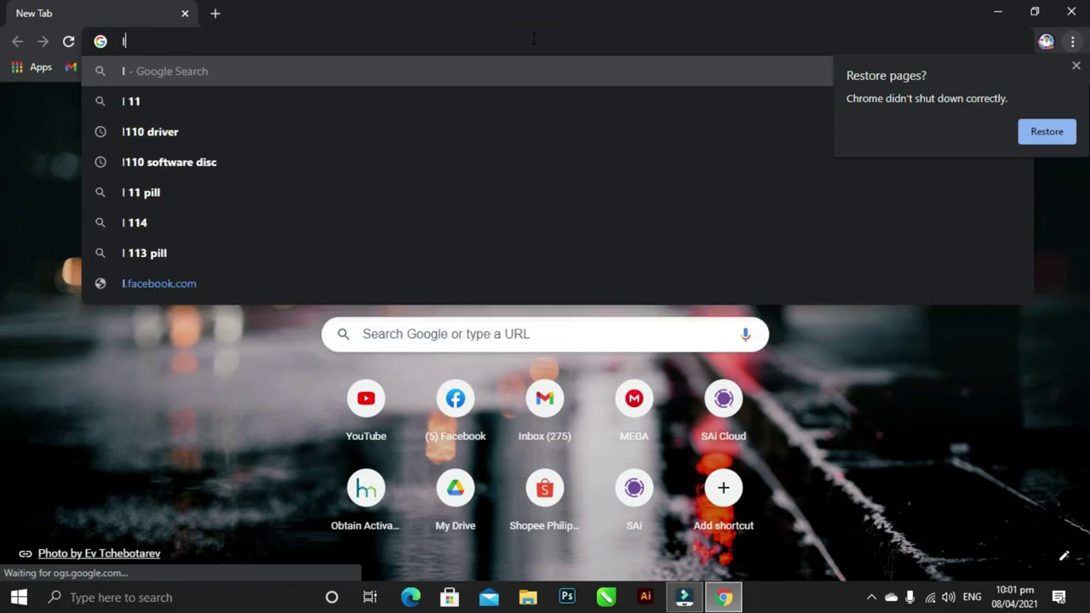
pyautogui.press('Down')
pyautogui.press('Down')
pyautogui.press('Return')
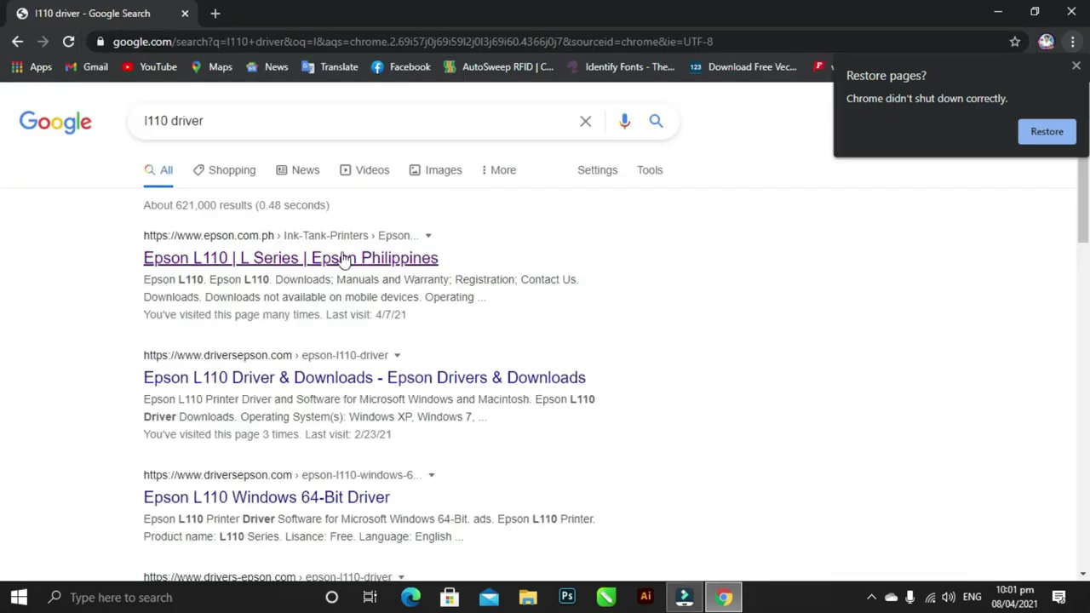
# - Open the Epson Philippines L110 page from the search results and reload it to get its downloads
pyautogui.click(331, 259)
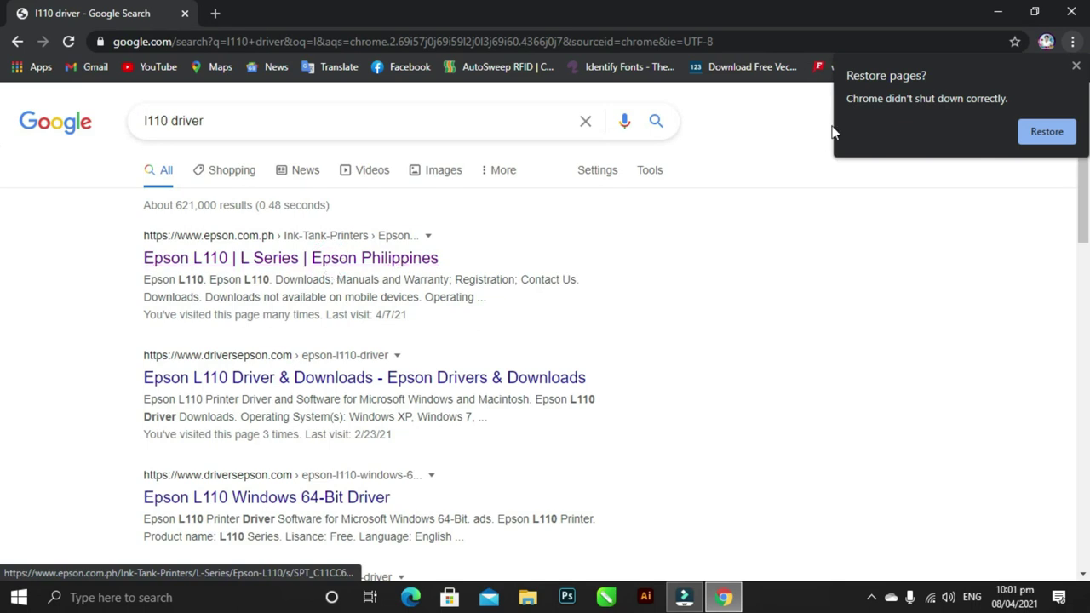
pyautogui.scroll(-3, 372, 300)
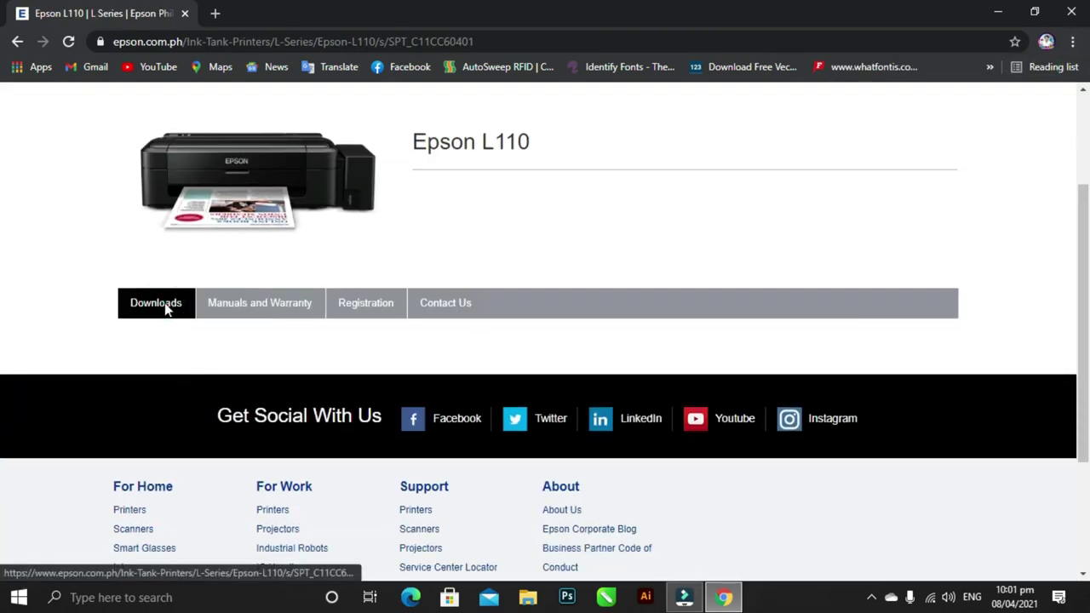
pyautogui.click(167, 310)
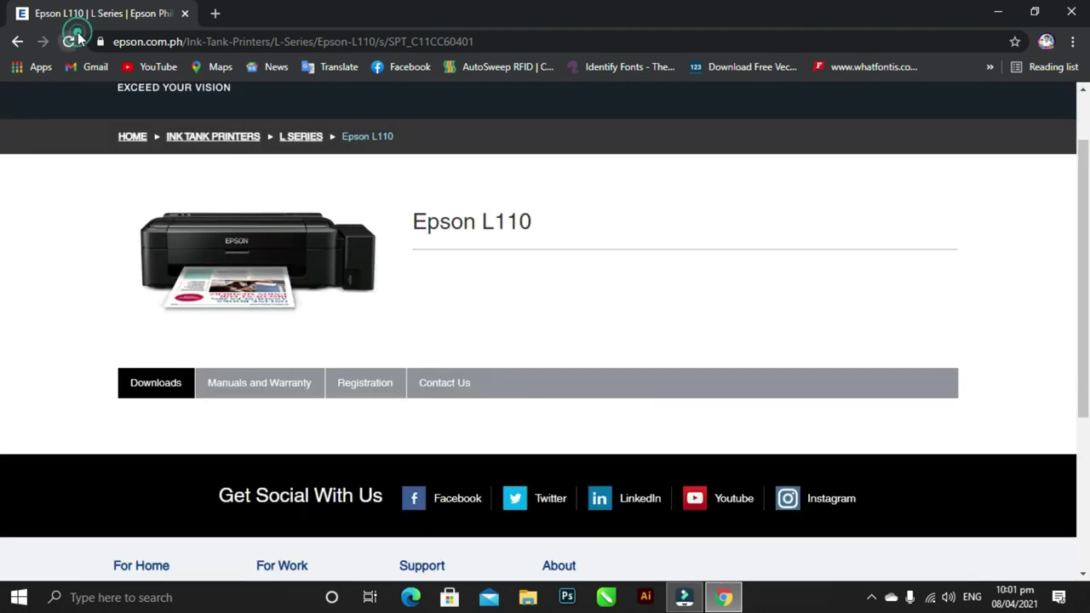
pyautogui.click(77, 36)
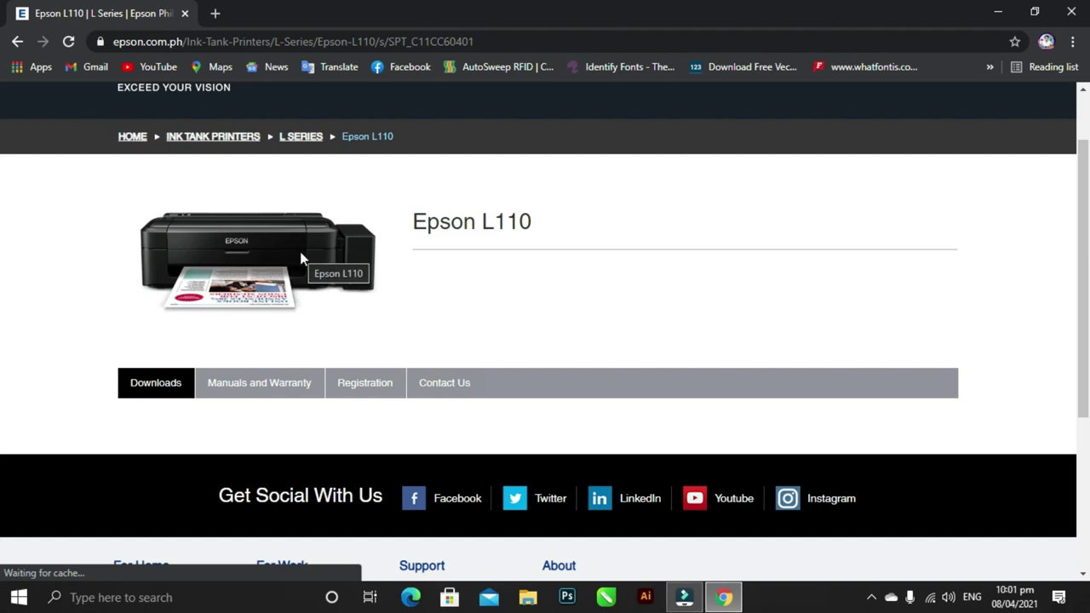
# - Switch the Epson L110 page to its manuals and warranty section and back to the downloads section
pyautogui.scroll(-1, 547, 281)
pyautogui.scroll(1, 548, 281)
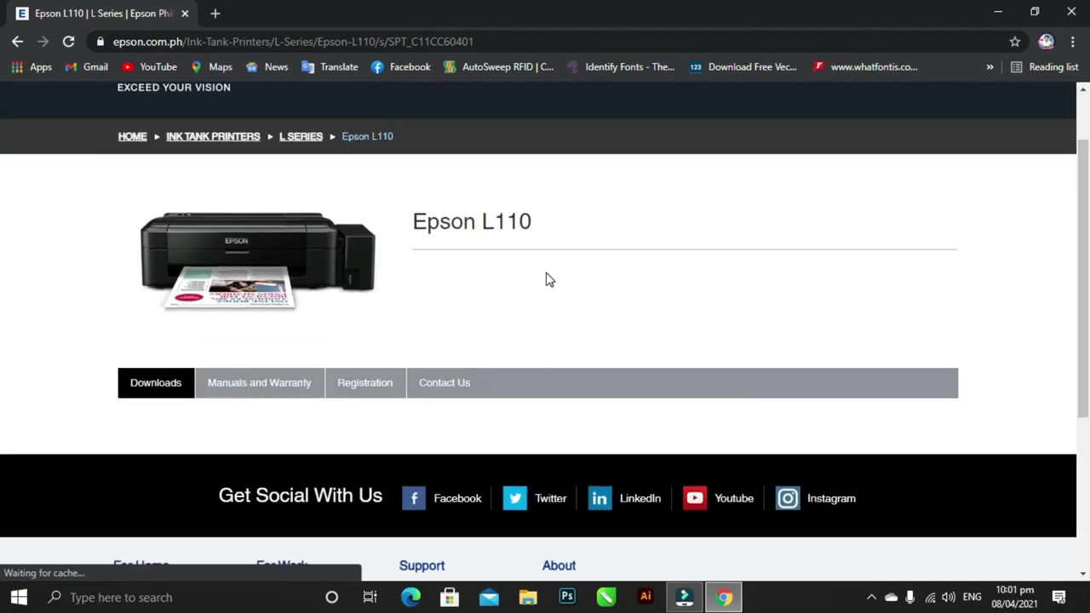
pyautogui.click(238, 392)
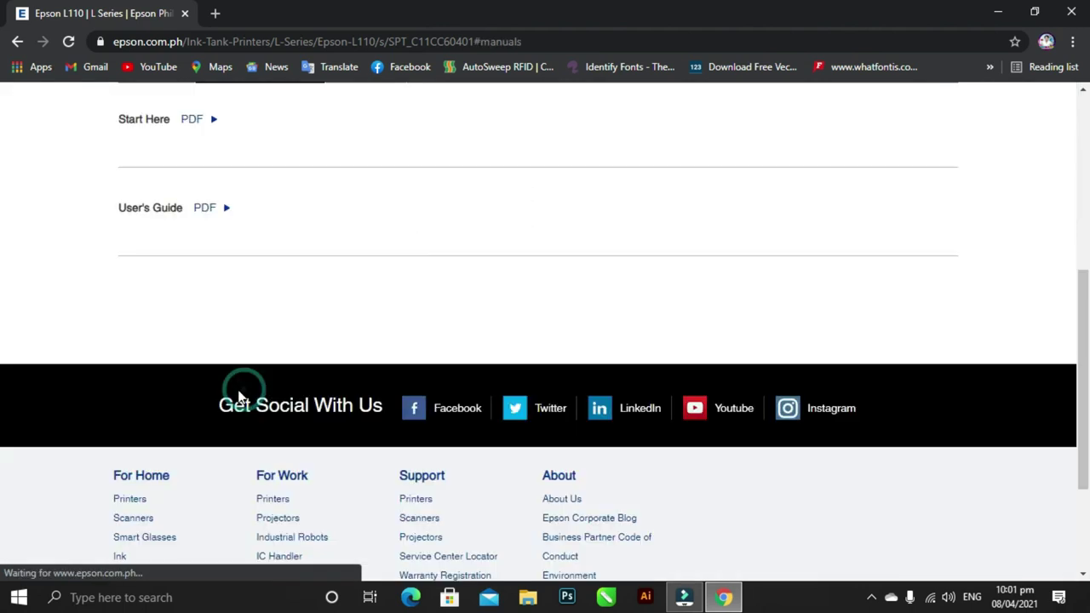
pyautogui.scroll(3, 168, 193)
pyautogui.click(159, 308)
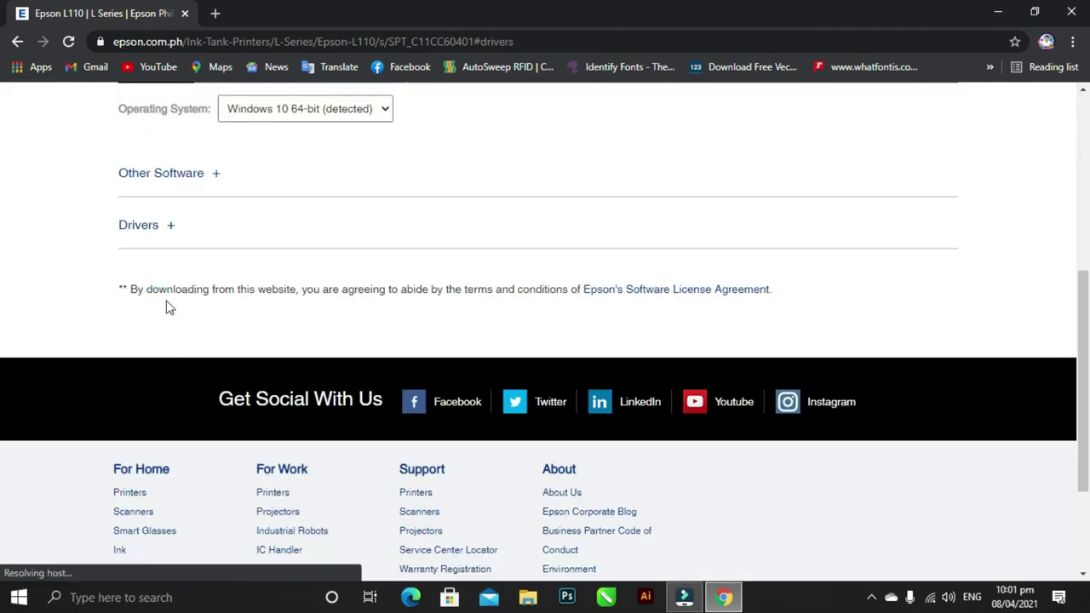
pyautogui.scroll(3, 165, 307)
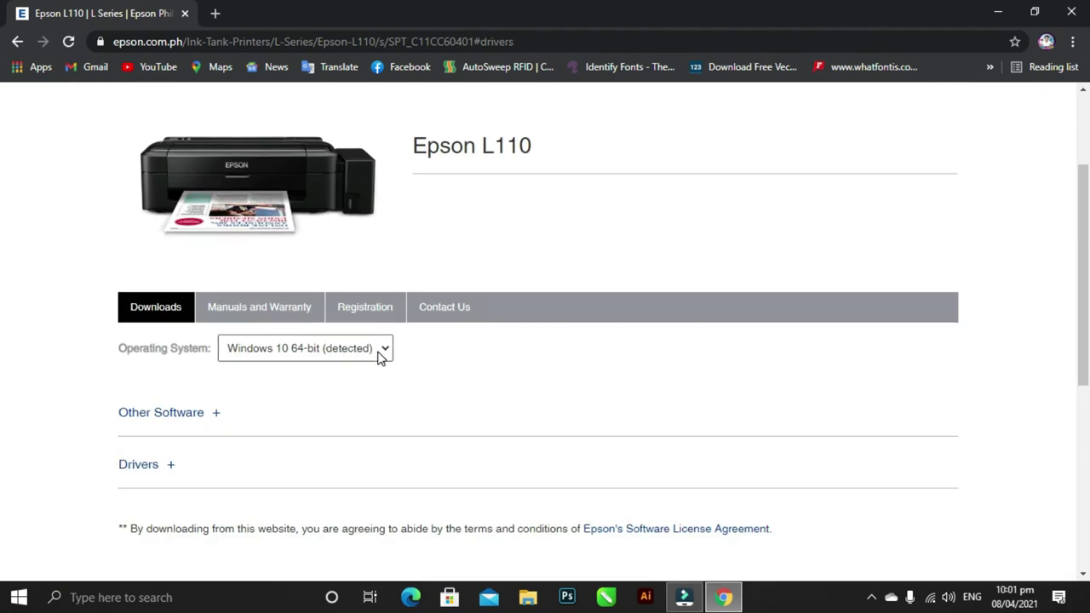
# - Try Windows 7 32-bit as the download's operating system and return it to Windows 10 64-bit (detected)
pyautogui.click(383, 355)
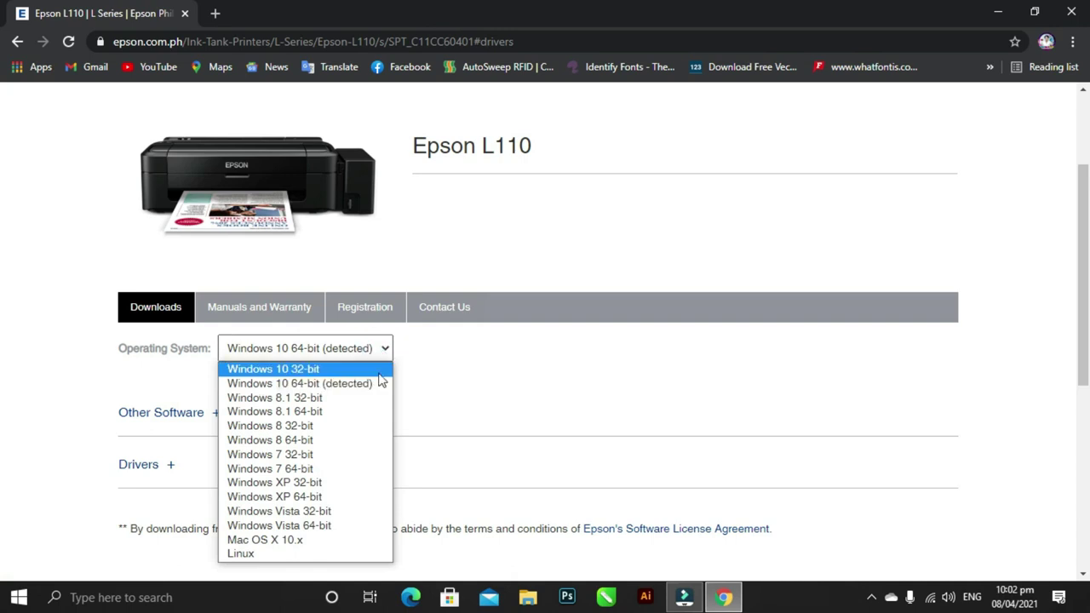
pyautogui.click(377, 384)
pyautogui.click(385, 349)
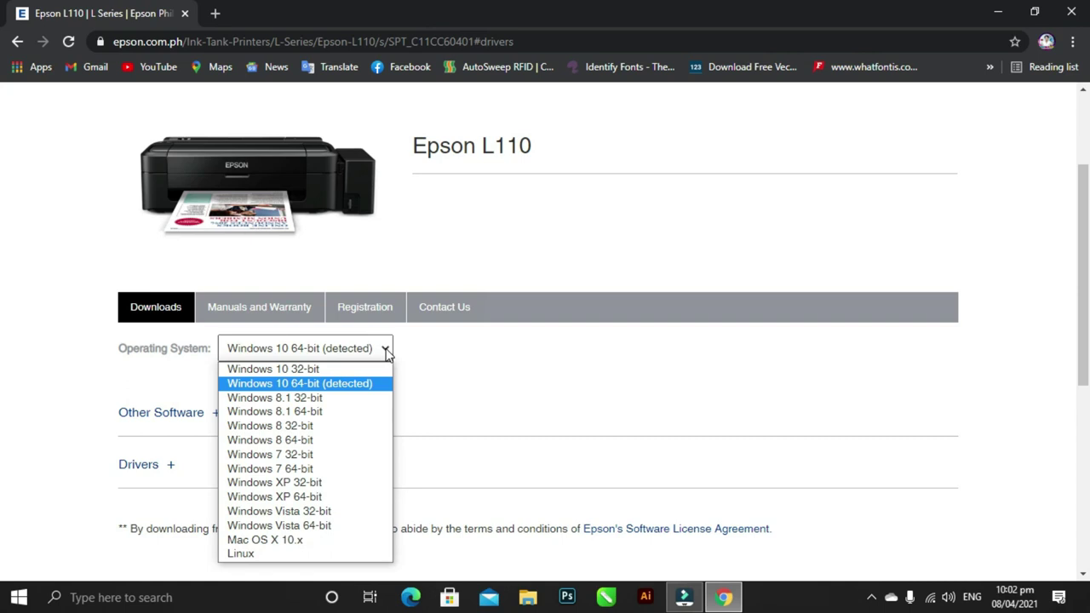
pyautogui.click(295, 456)
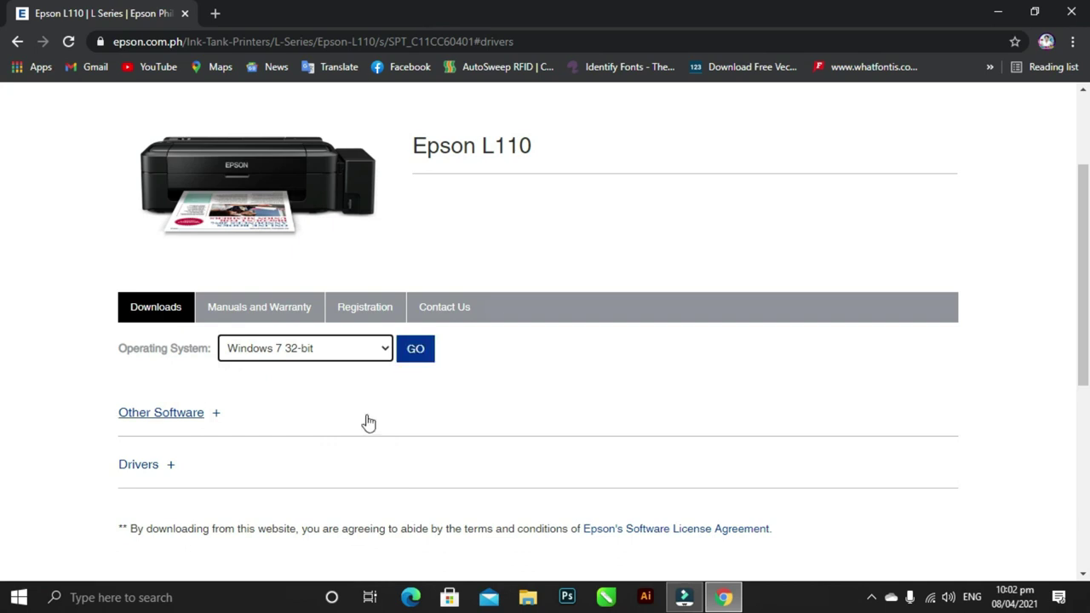
pyautogui.click(380, 355)
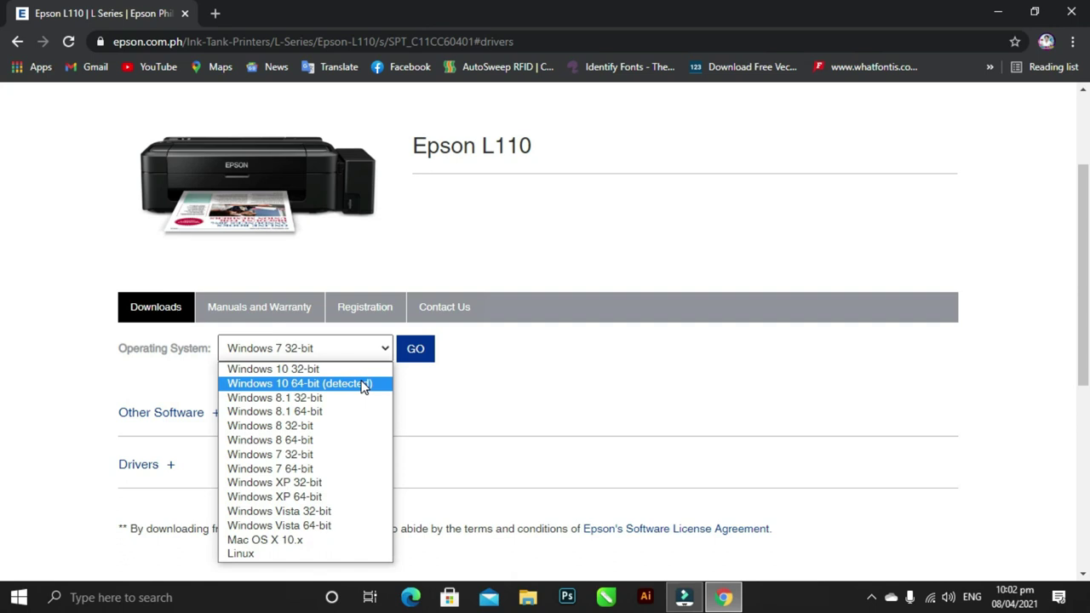
pyautogui.click(364, 384)
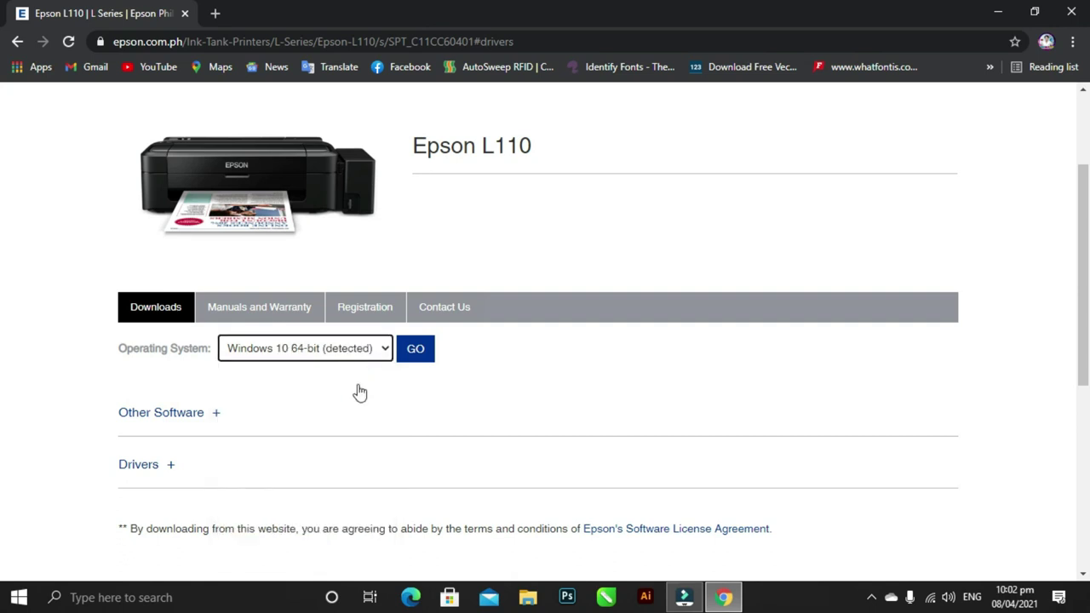
# - Expand the Drivers section and open the download page of the L110 Printer Driver
pyautogui.click(140, 465)
pyautogui.scroll(-2, 588, 428)
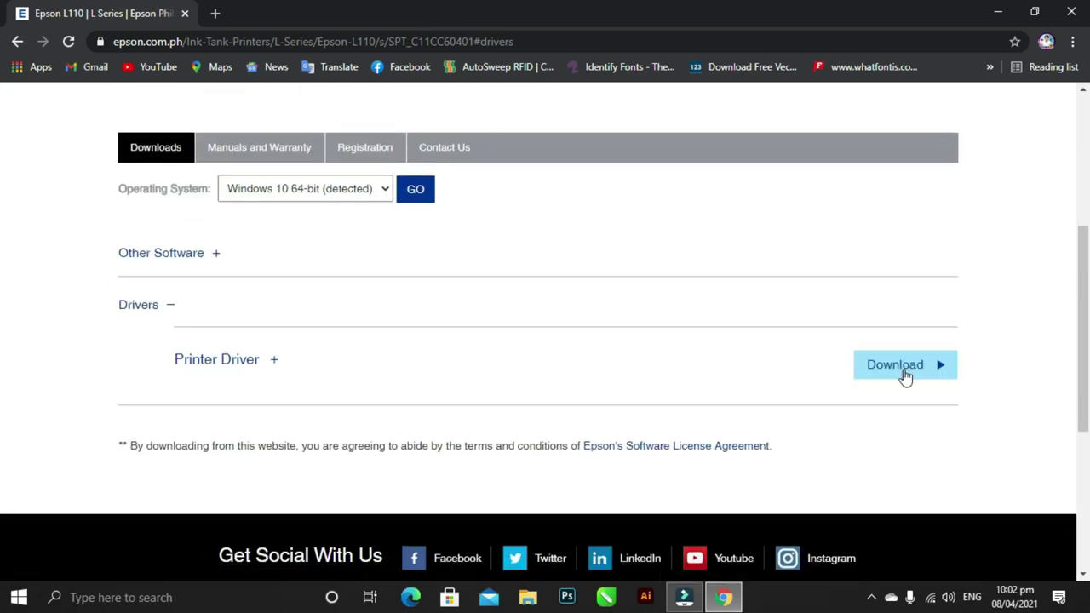
pyautogui.click(908, 374)
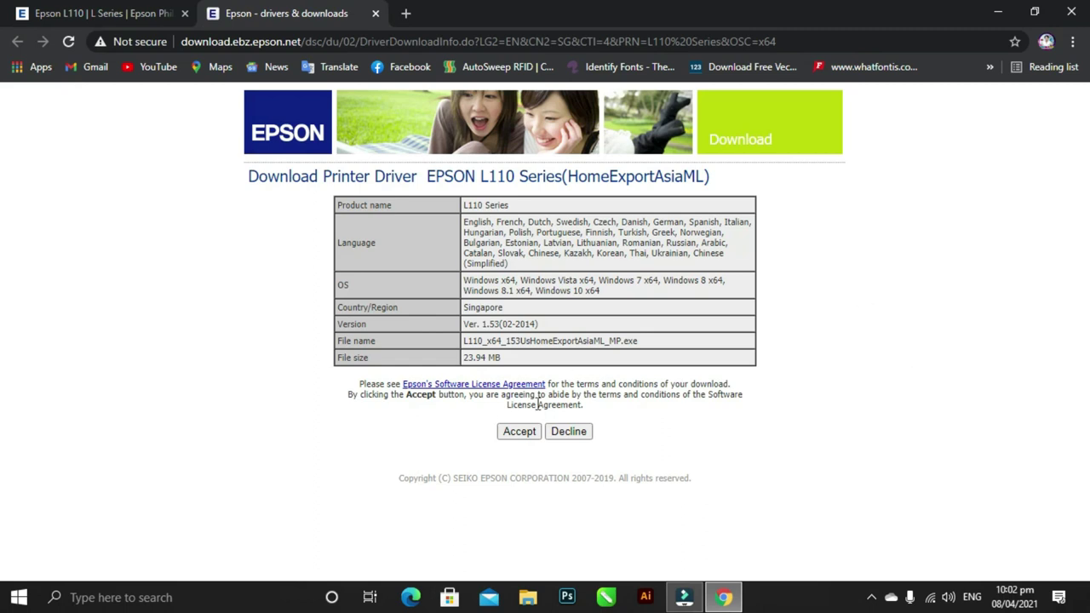
# - Accept the terms to download L110_x64_153UsHomeExportAsiaML_MP.exe, keep the file and show it in its folder
pyautogui.click(520, 432)
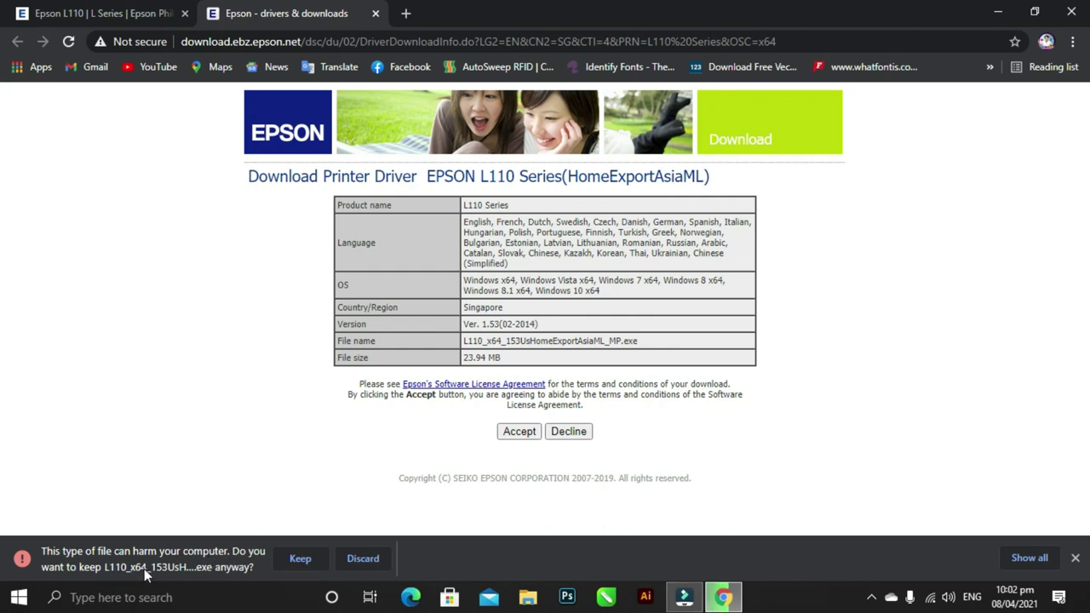
pyautogui.click(284, 565)
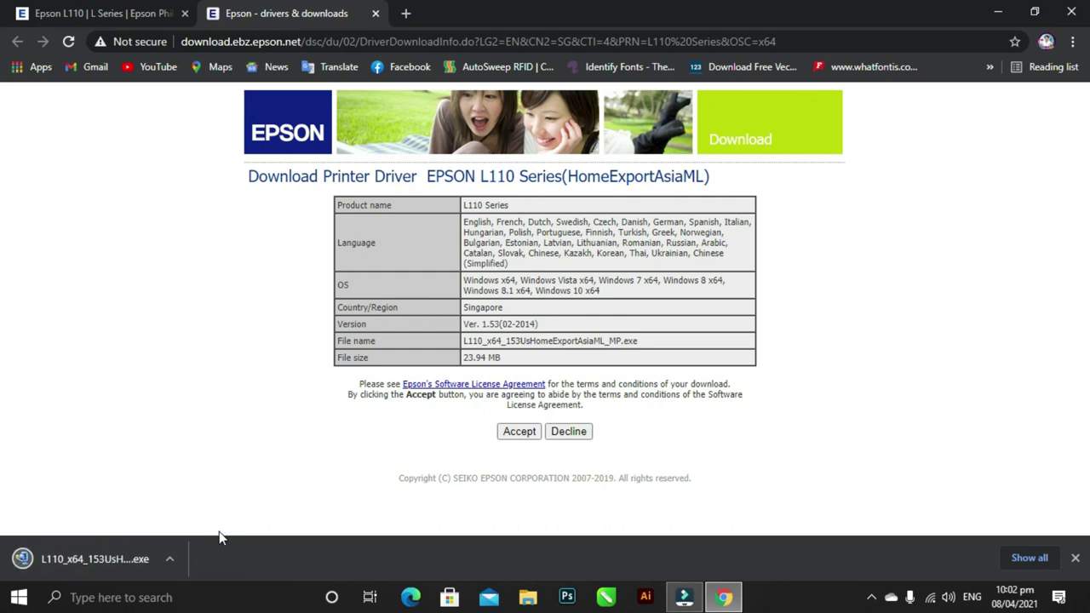
pyautogui.click(169, 559)
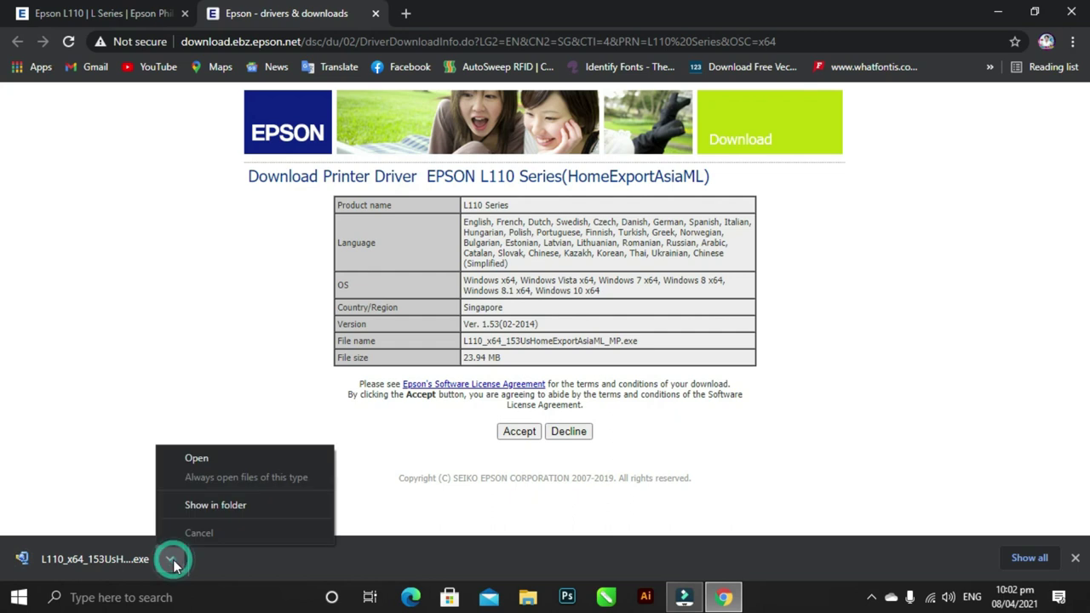
pyautogui.click(267, 511)
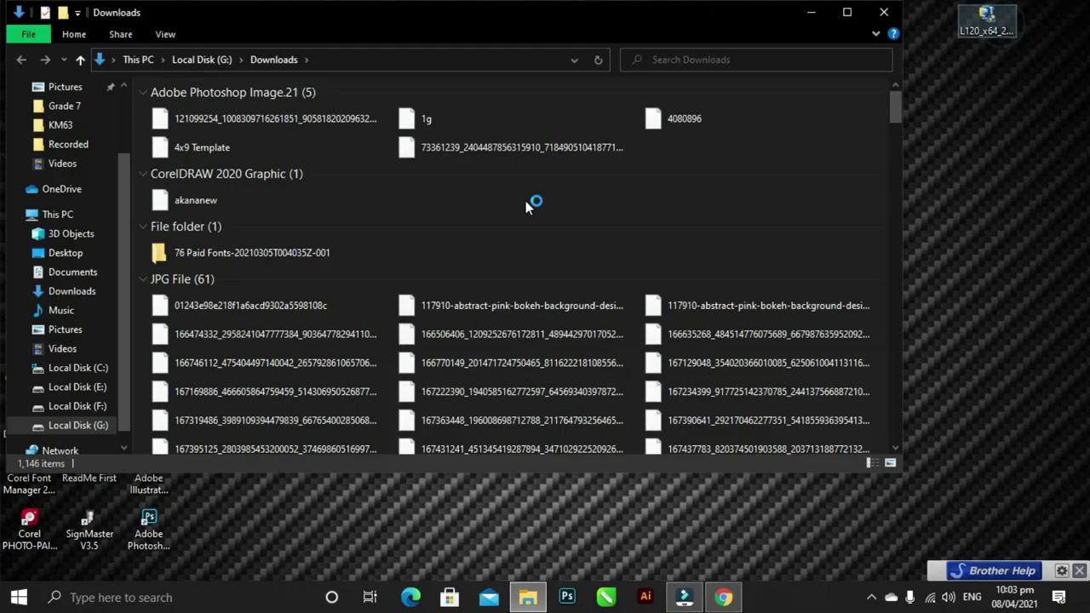
# - Place the downloaded L110_x64_153UsHomeExportAsiaML_MP (1) installer on the desktop and minimize the Downloads folder
pyautogui.moveTo(468, 443); pyautogui.dragTo(1026, 146)
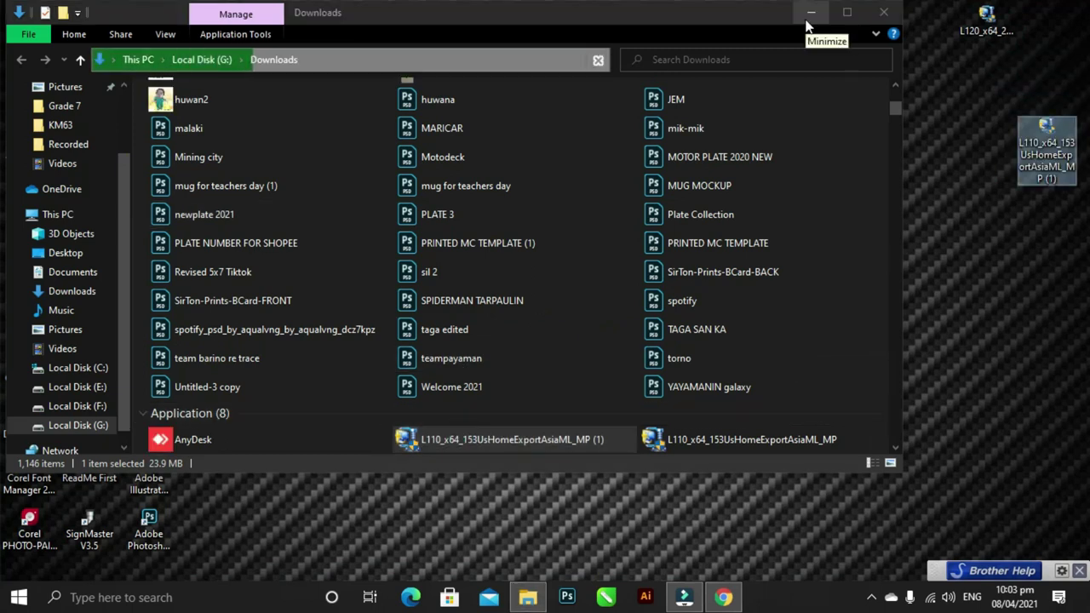
pyautogui.click(810, 24)
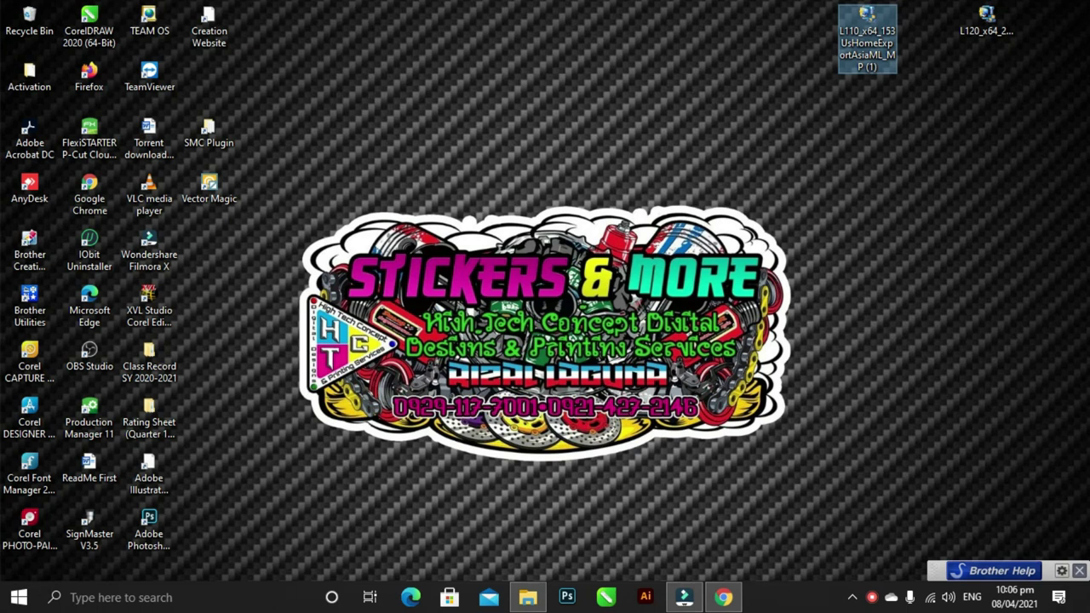
# - Launch the L110 driver setup and confirm the EPSON L110 Series model without setting it as default printer
pyautogui.click(502, 413)
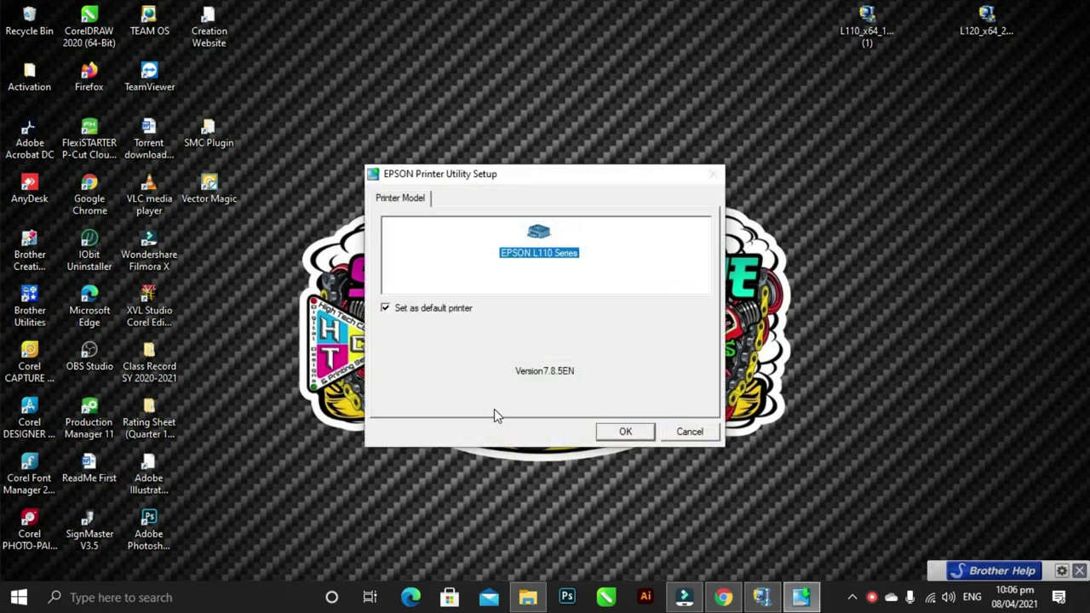
pyautogui.click(389, 312)
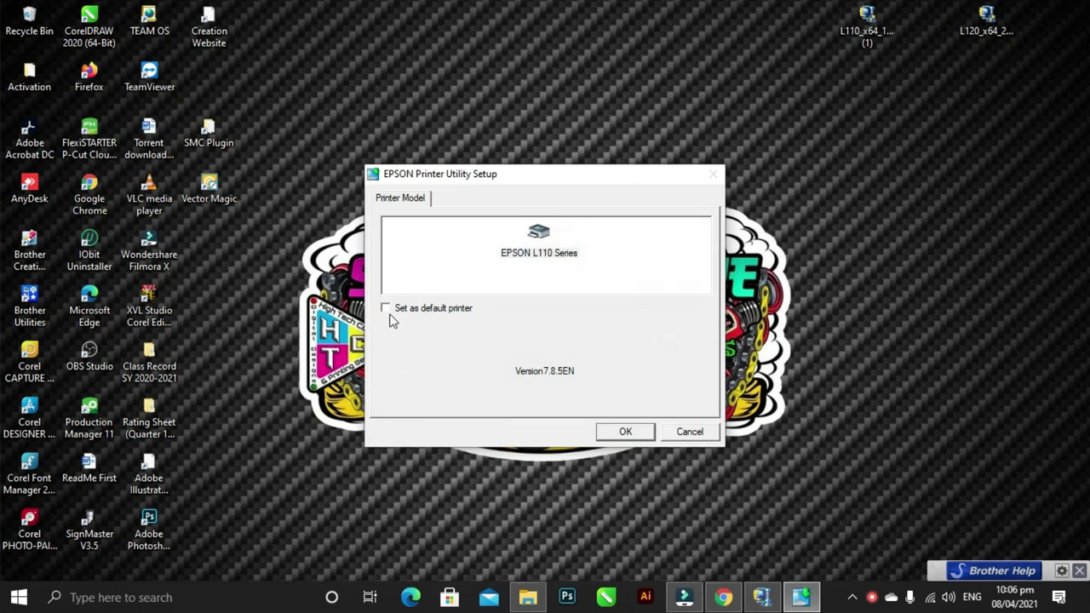
pyautogui.click(639, 435)
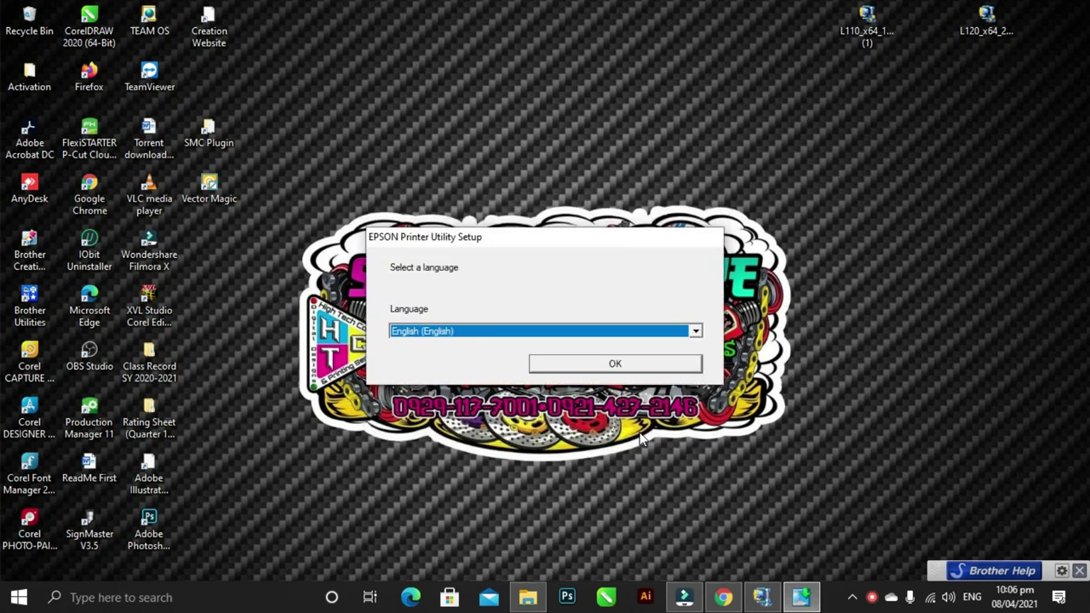
# - Confirm English as the setup language and agree to the Epson software license agreement
pyautogui.click(651, 366)
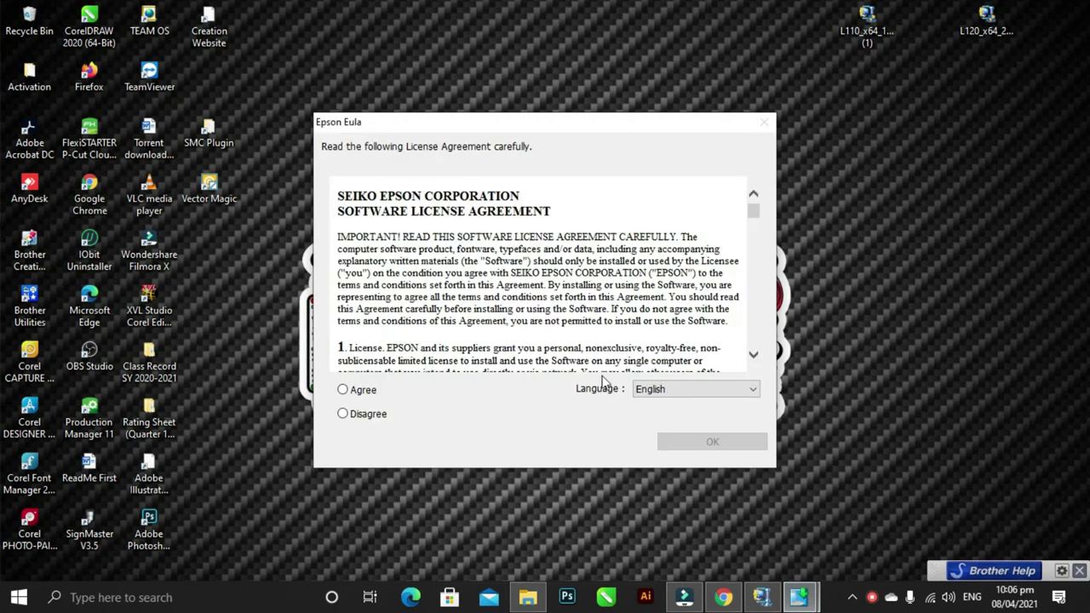
pyautogui.click(369, 392)
pyautogui.click(712, 442)
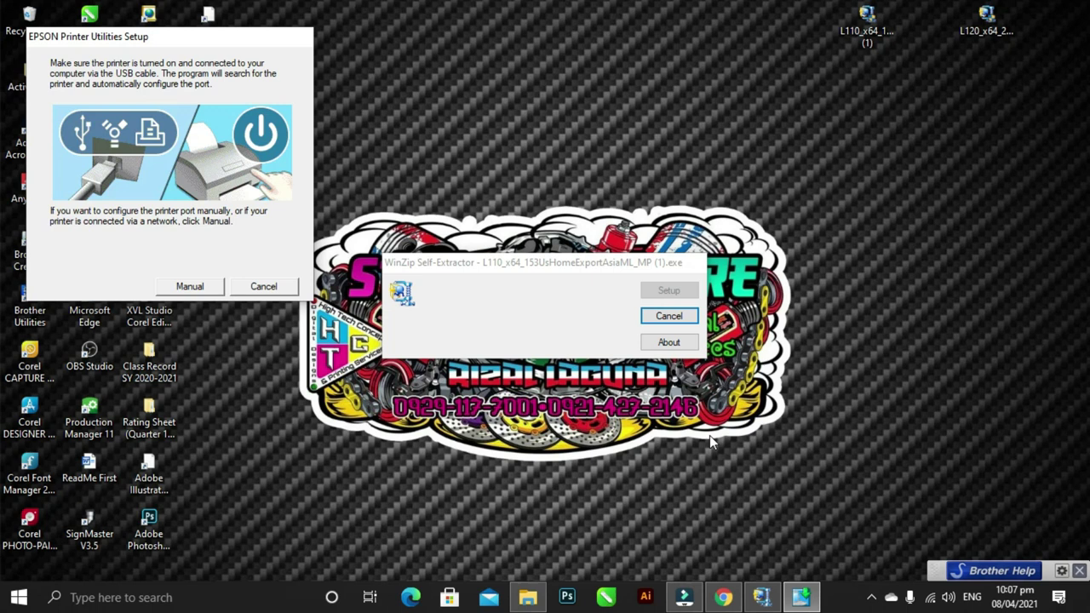
# - Configure the printer port manually as USB001, dismiss the Printers message and finish the L110 driver setup
pyautogui.click(190, 287)
pyautogui.moveTo(348, 39); pyautogui.dragTo(614, 20)
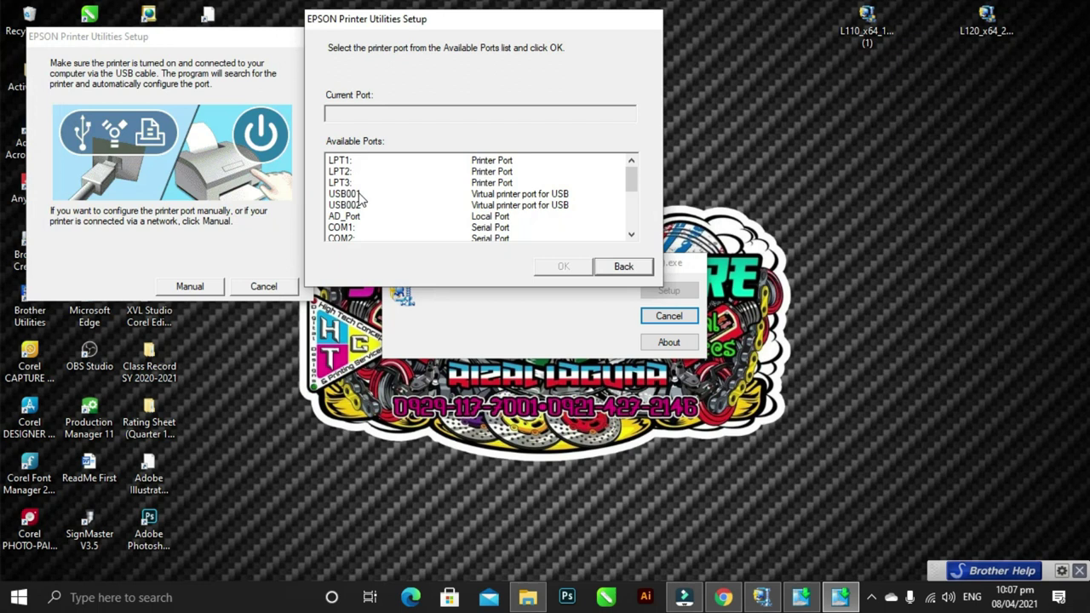
pyautogui.click(361, 197)
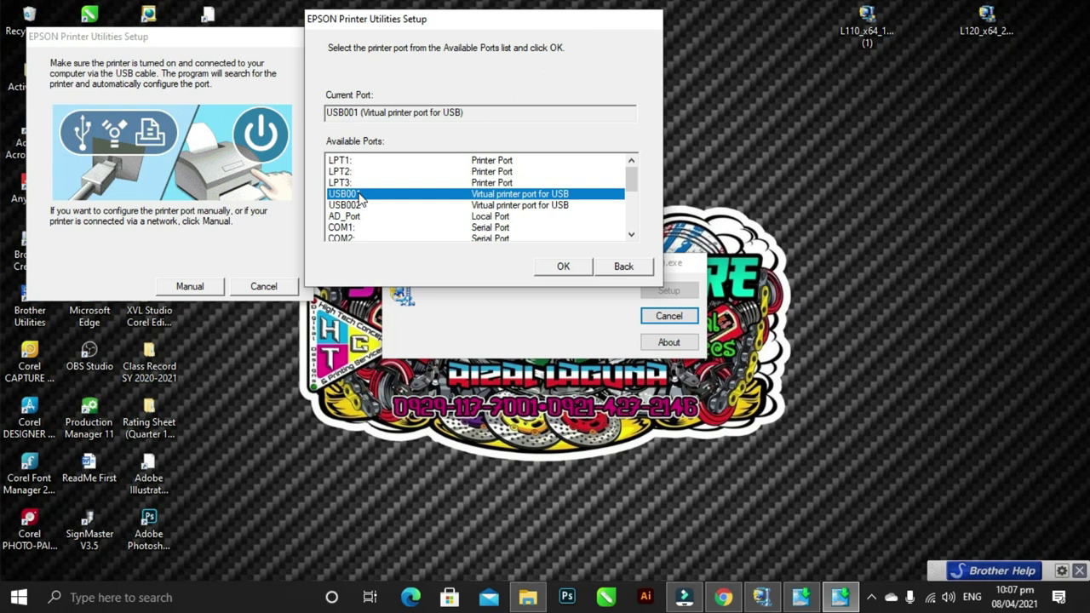
pyautogui.click(572, 267)
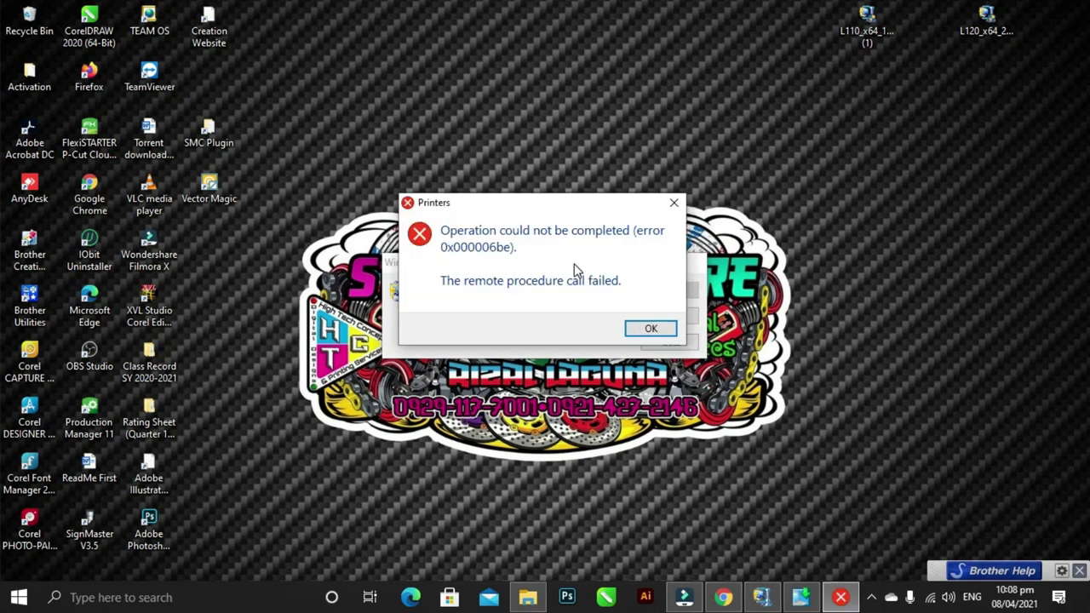
pyautogui.moveTo(575, 205); pyautogui.dragTo(584, 65)
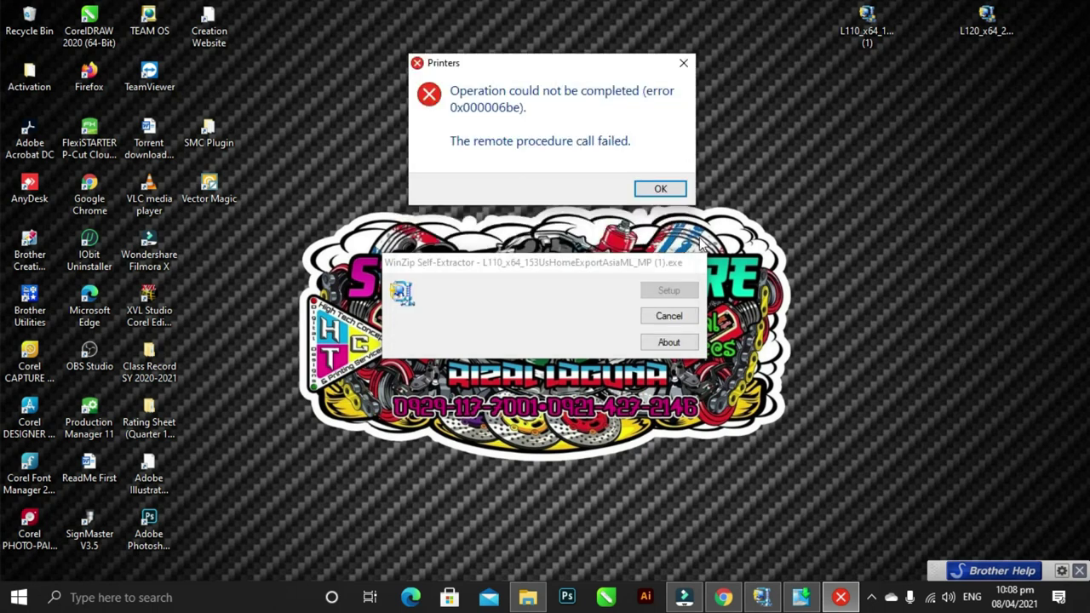
pyautogui.click(667, 188)
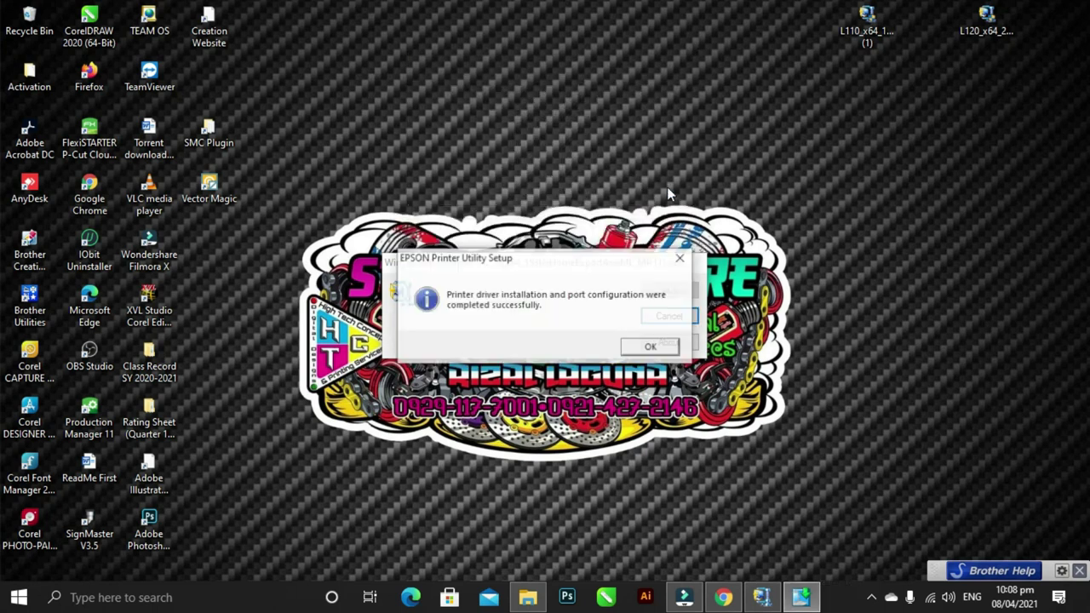
pyautogui.click(652, 348)
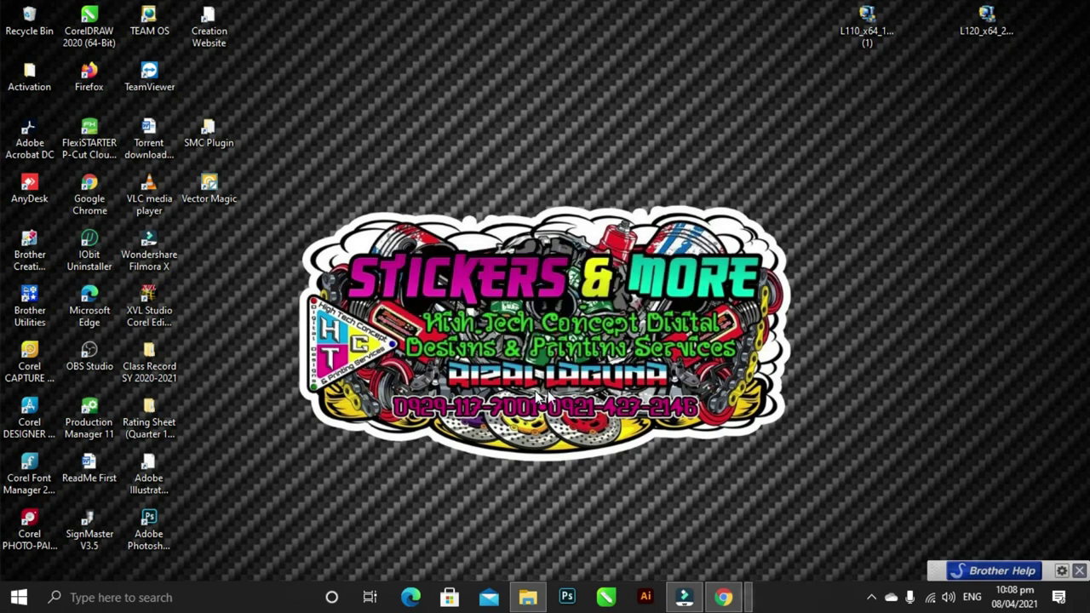
# - Search Windows for the Printers & scanners settings, open them and reposition the settings window
pyautogui.click(166, 596)
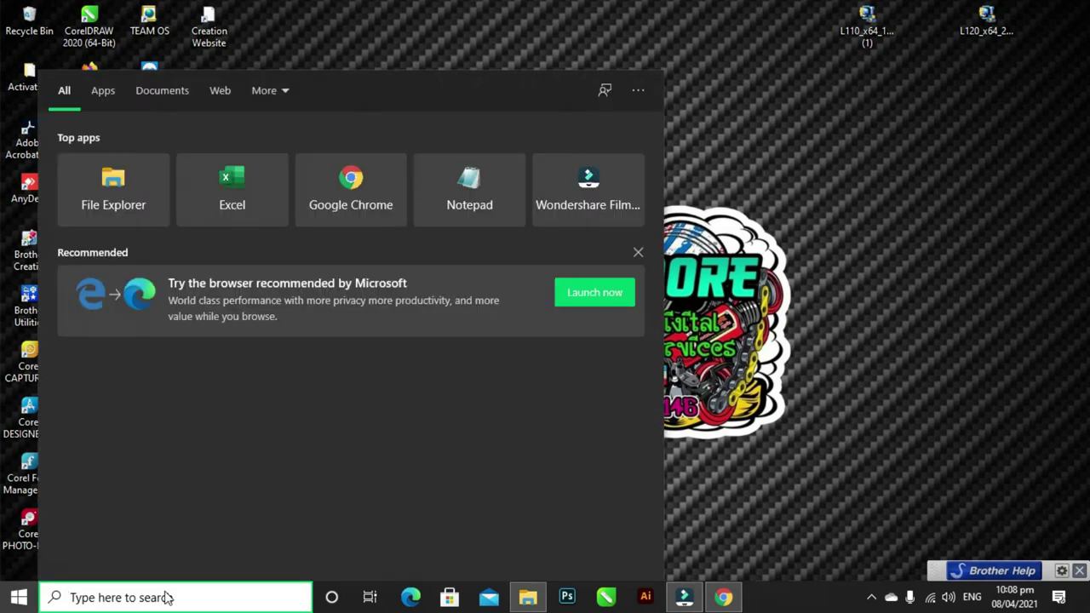
pyautogui.write('po')
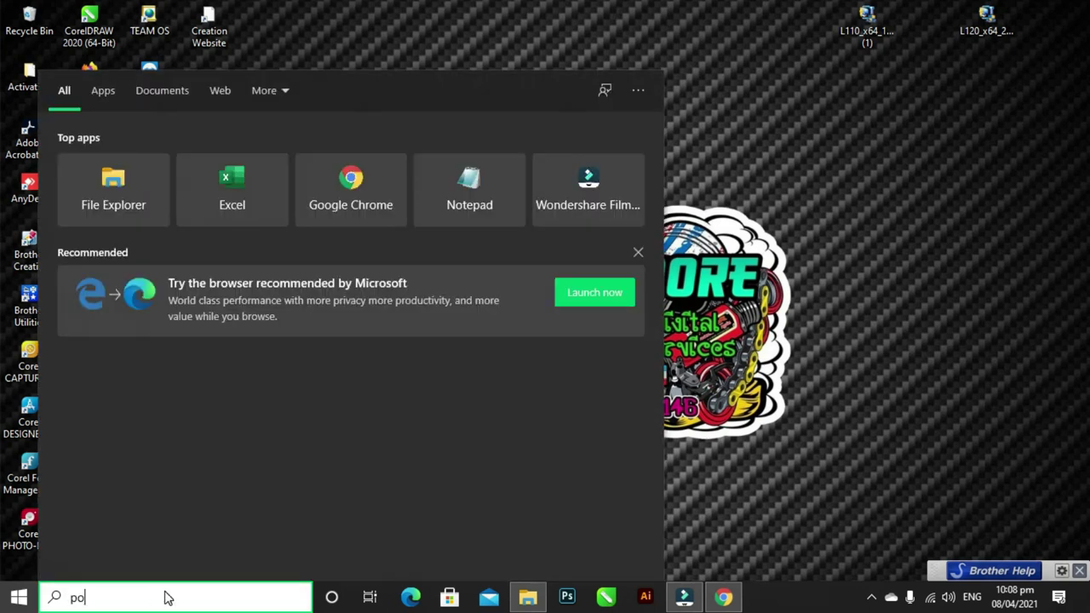
pyautogui.press('BackSpace')
pyautogui.write('r')
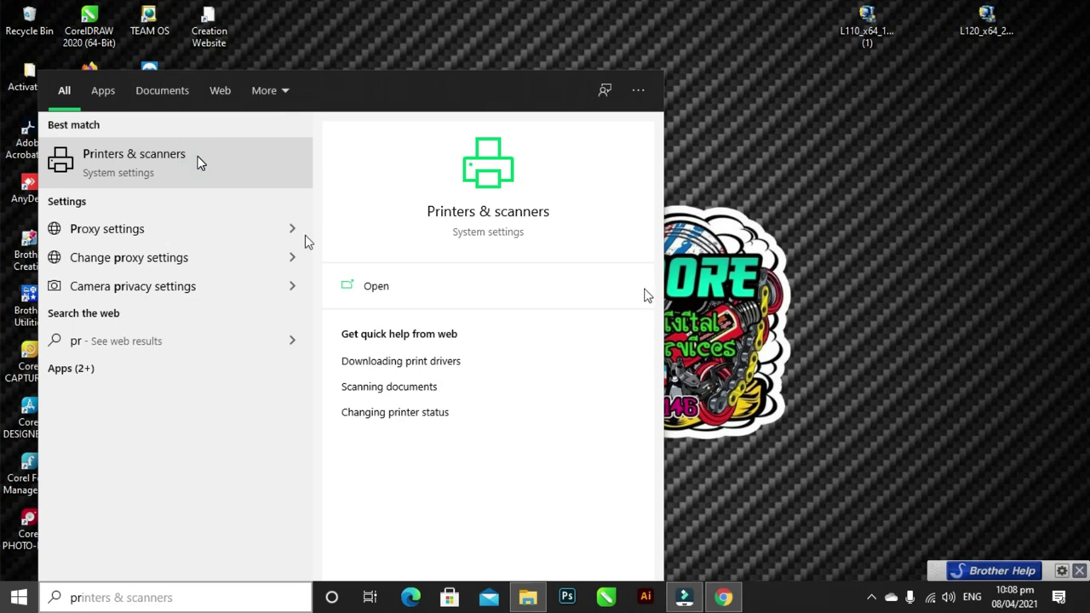
pyautogui.click(649, 294)
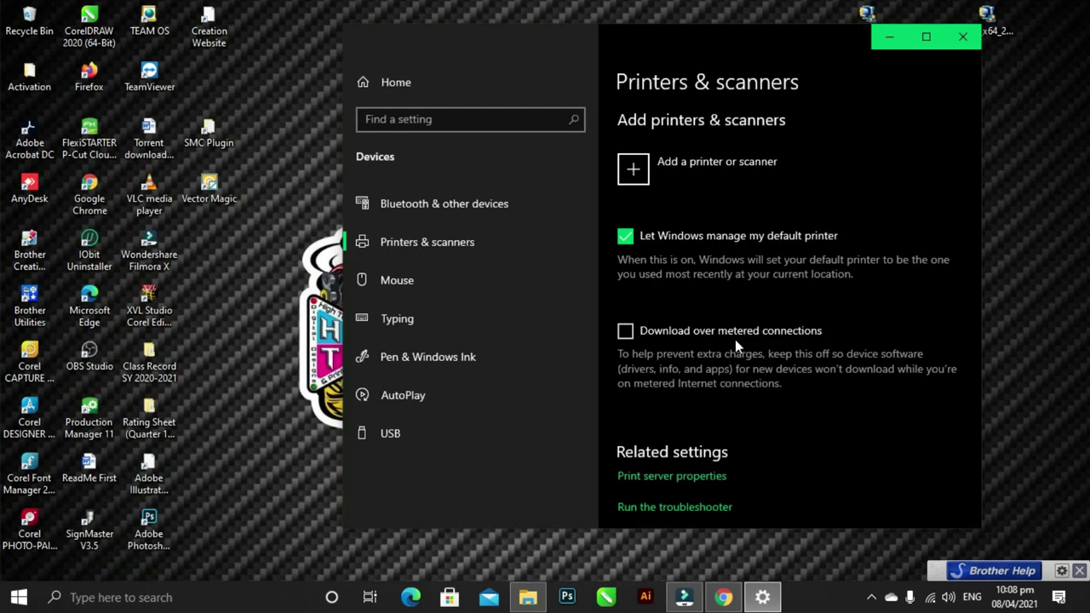
pyautogui.moveTo(728, 35); pyautogui.dragTo(630, 26)
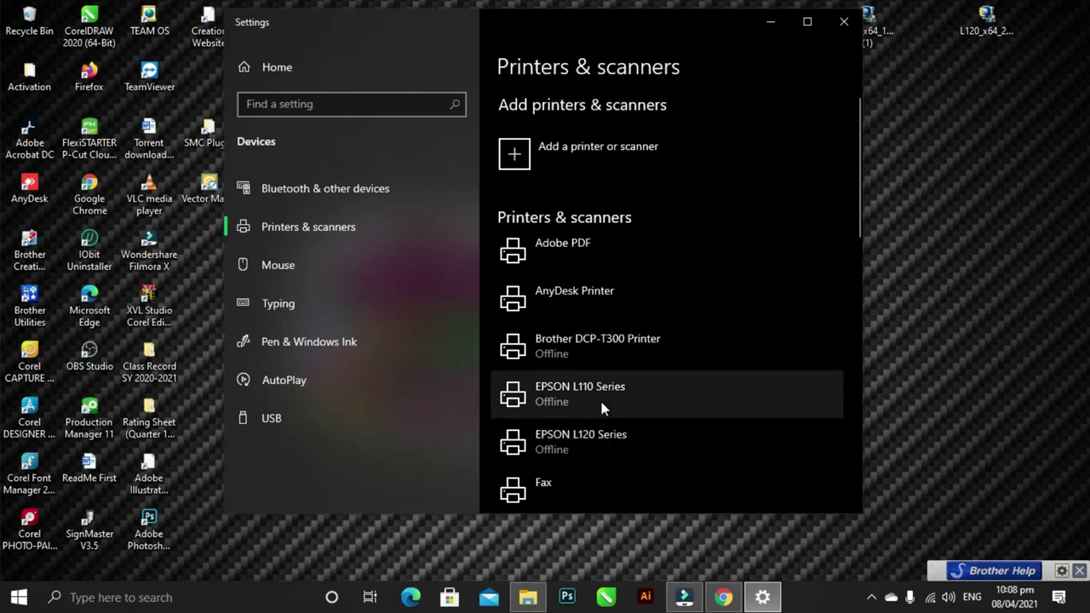
# - Remove the EPSON L110 Series printer from the installed devices and confirm the removal
pyautogui.click(601, 404)
pyautogui.click(815, 444)
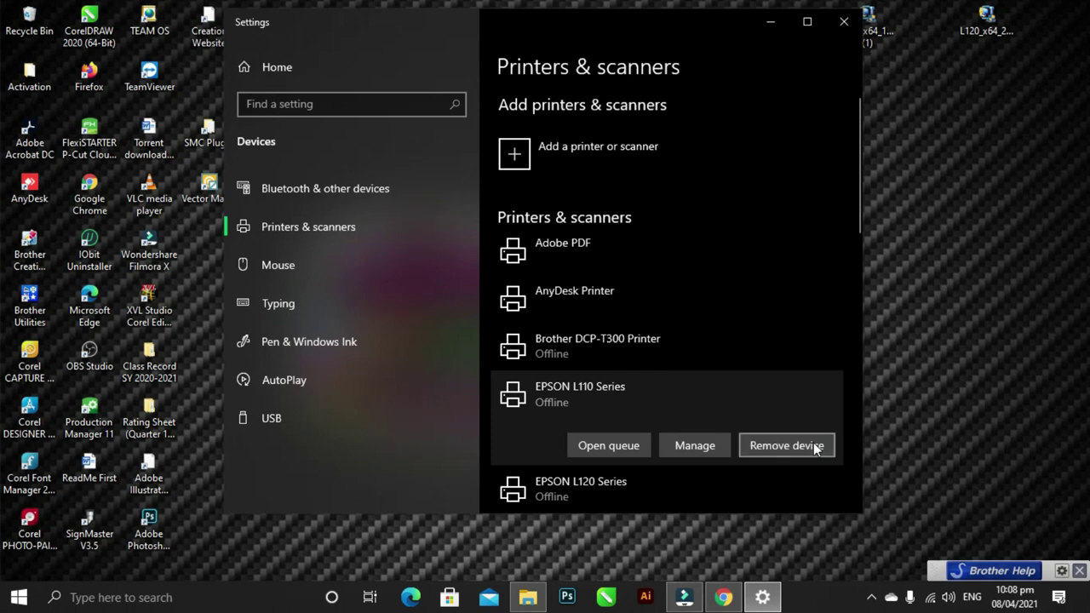
pyautogui.click(815, 445)
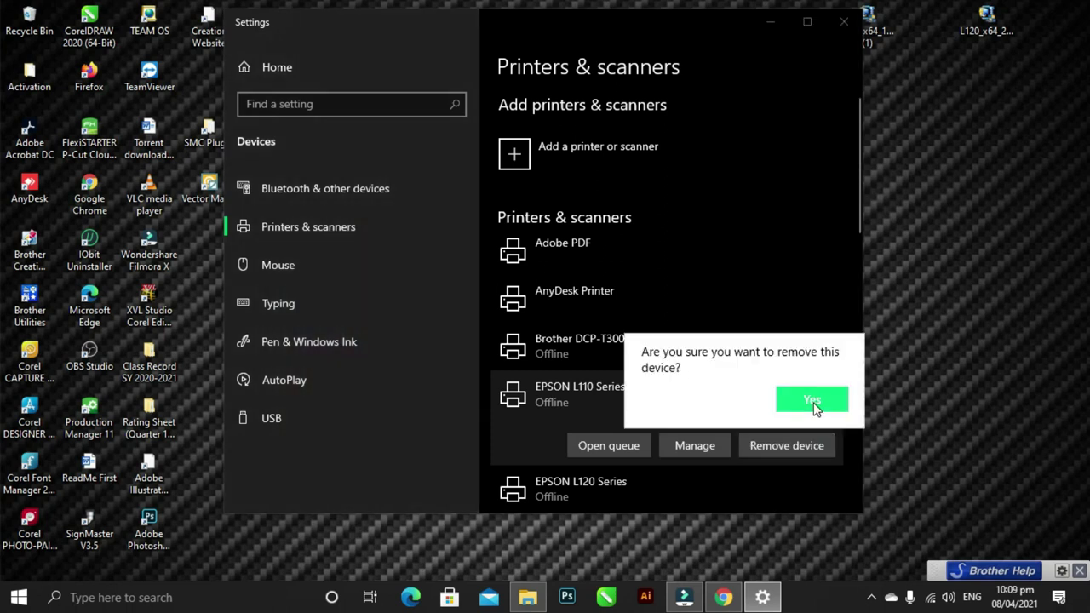
pyautogui.click(813, 402)
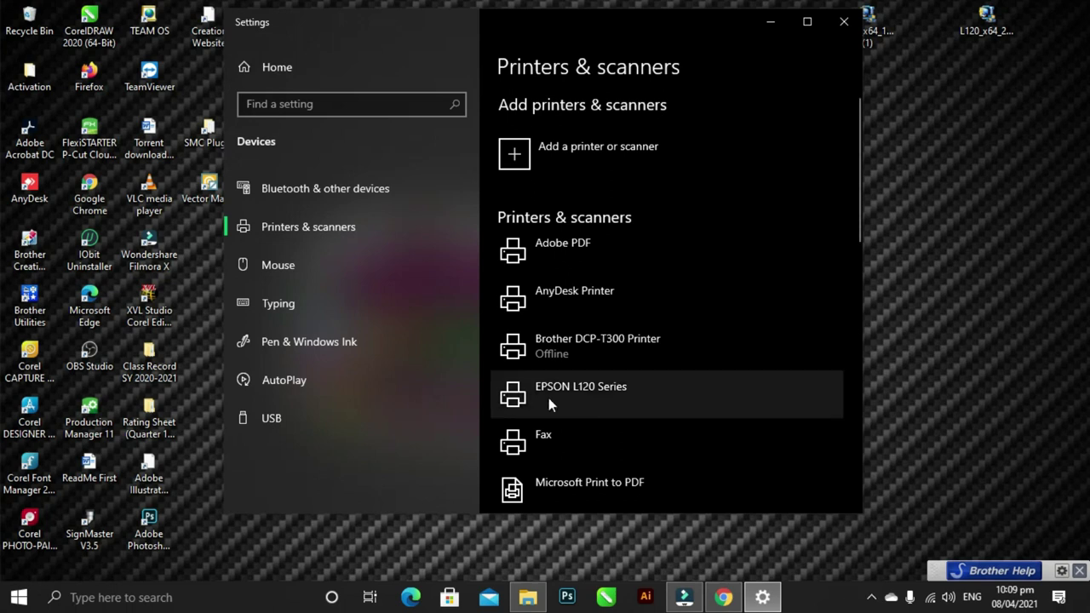
# - Open the management page of the EPSON L120 Series printer
pyautogui.click(671, 397)
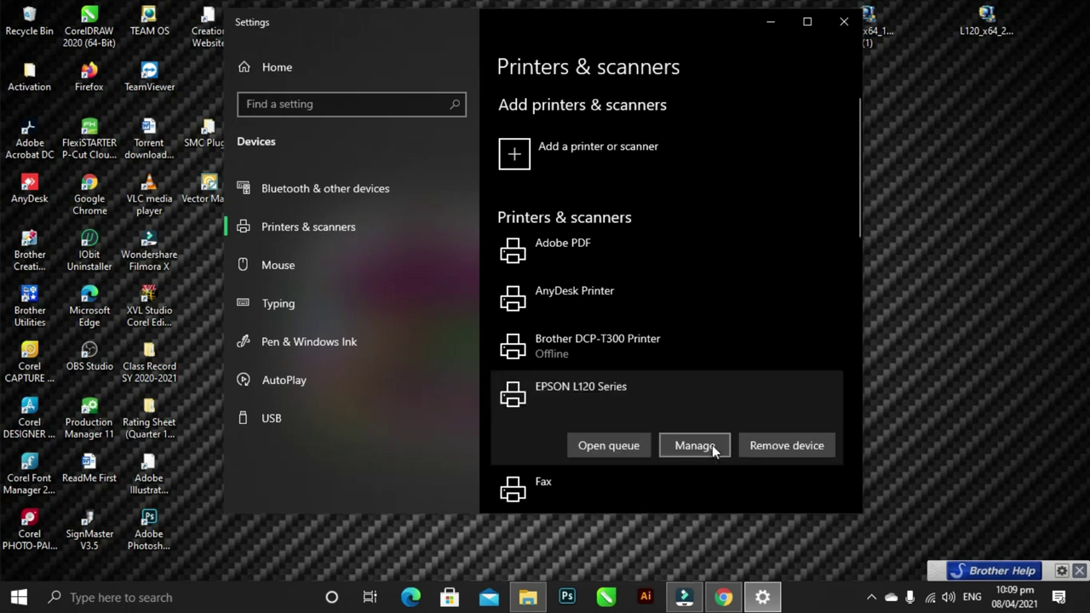
pyautogui.click(712, 445)
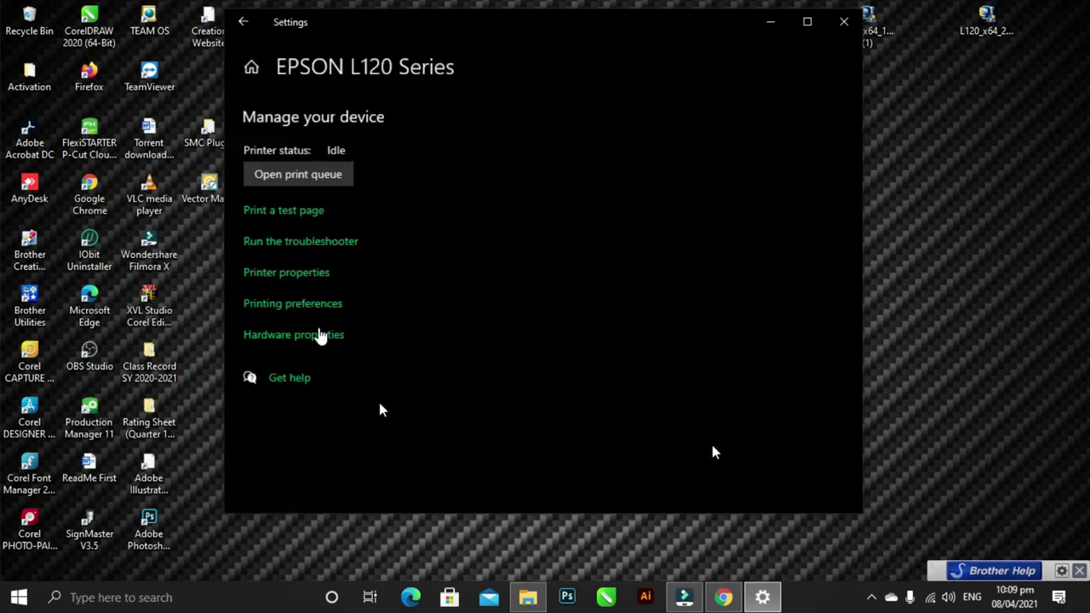
pyautogui.click(313, 277)
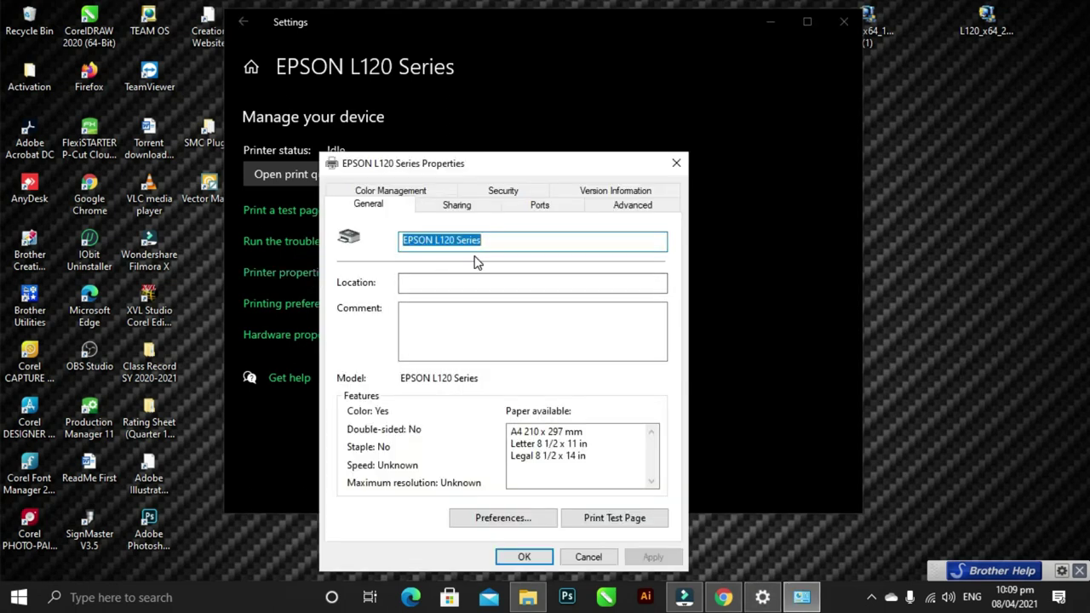
pyautogui.write('Pigm')
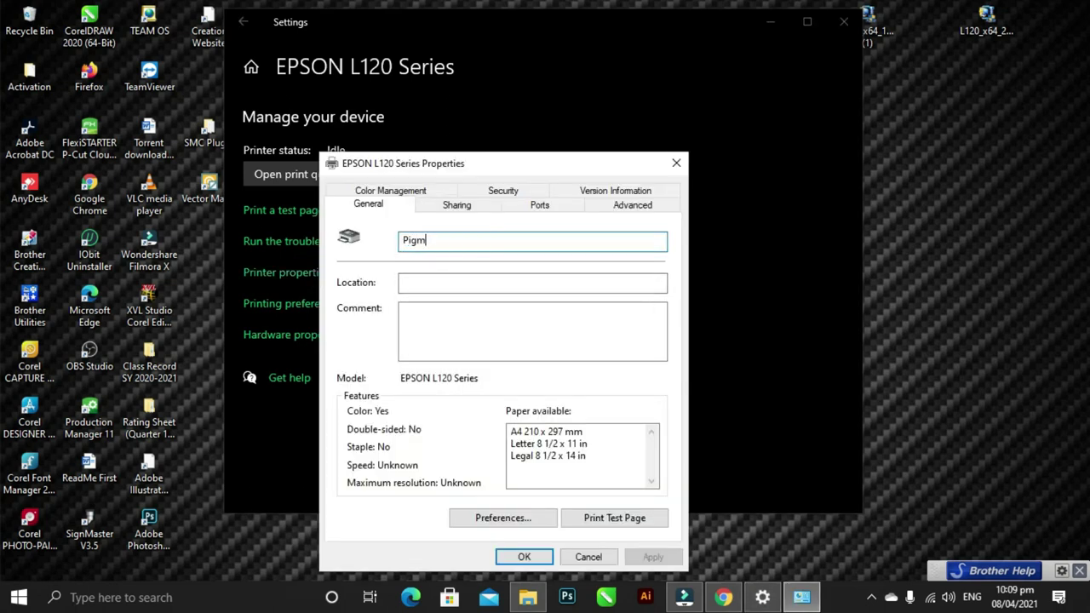
pyautogui.write('ent')
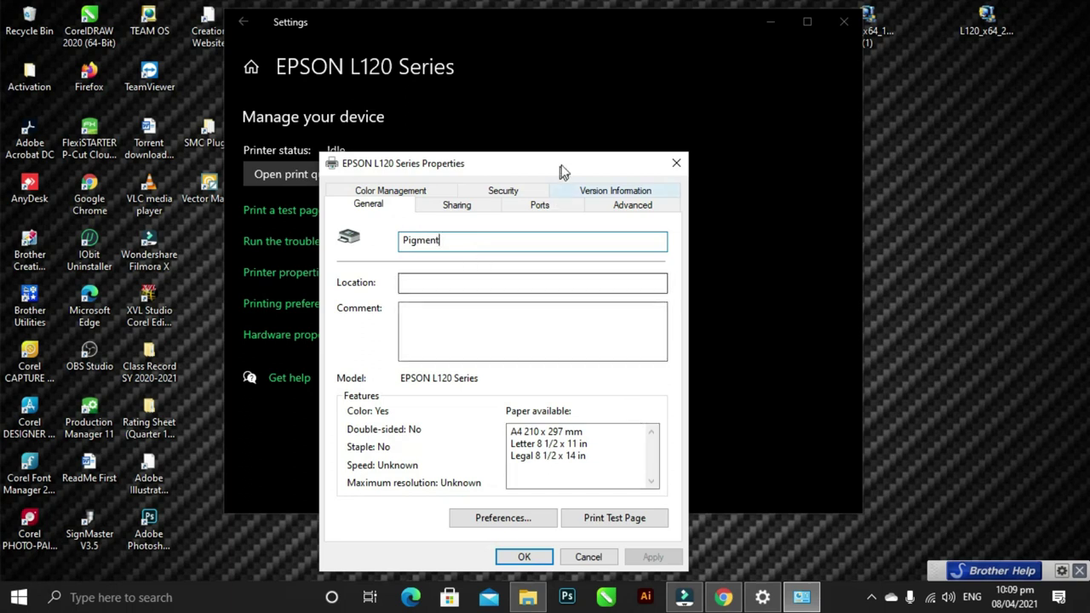
pyautogui.moveTo(559, 166); pyautogui.dragTo(609, 83)
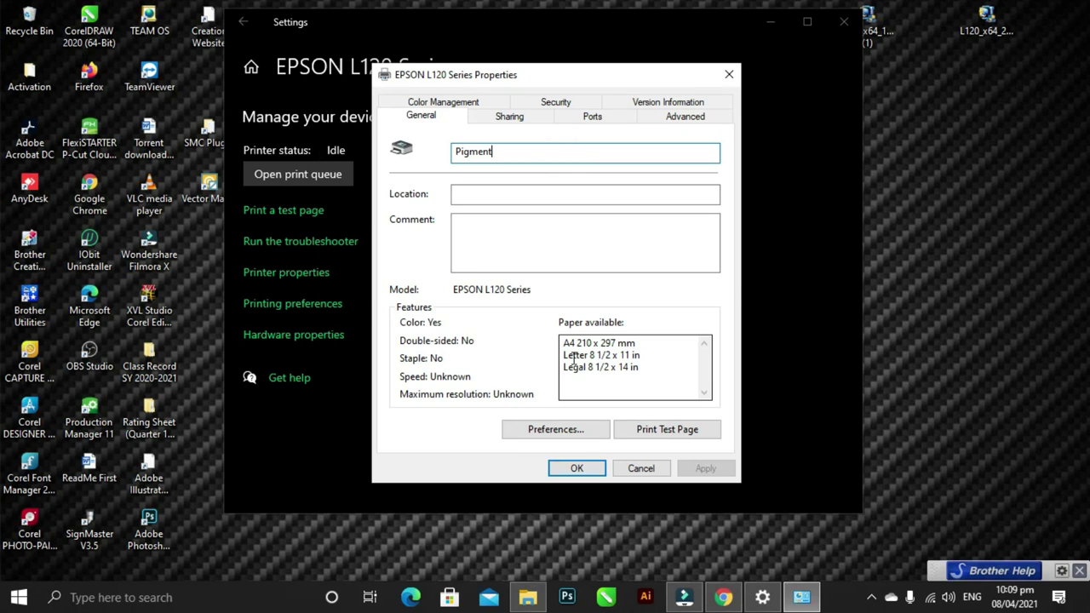
pyautogui.click(729, 74)
# - View the Quality options in the EPSON L120 Series printing preferences and close the preferences without changing anything
pyautogui.click(308, 313)
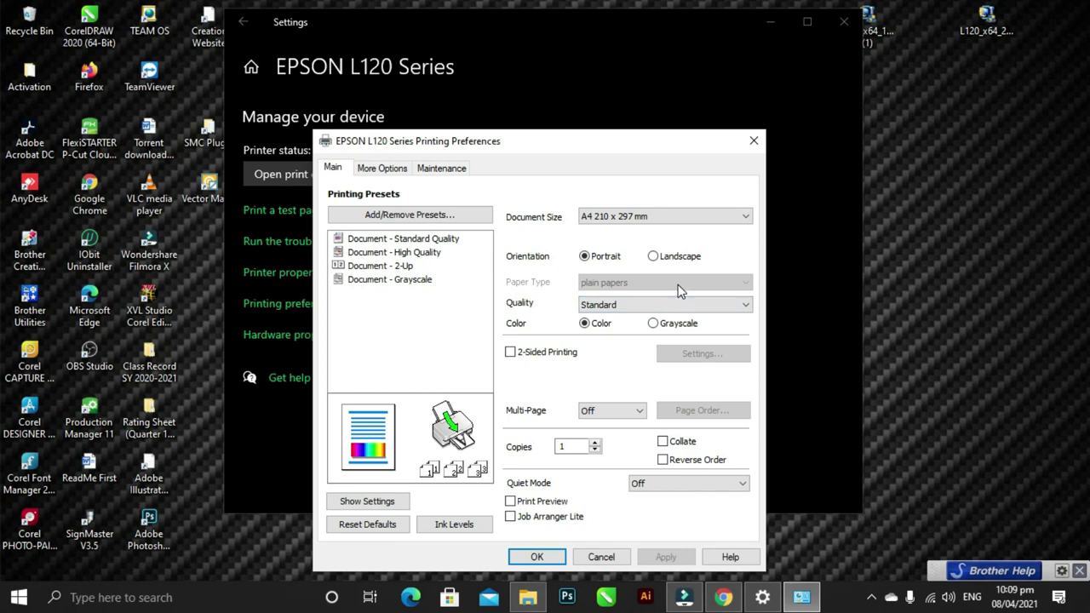
pyautogui.click(677, 305)
pyautogui.click(673, 315)
pyautogui.click(671, 305)
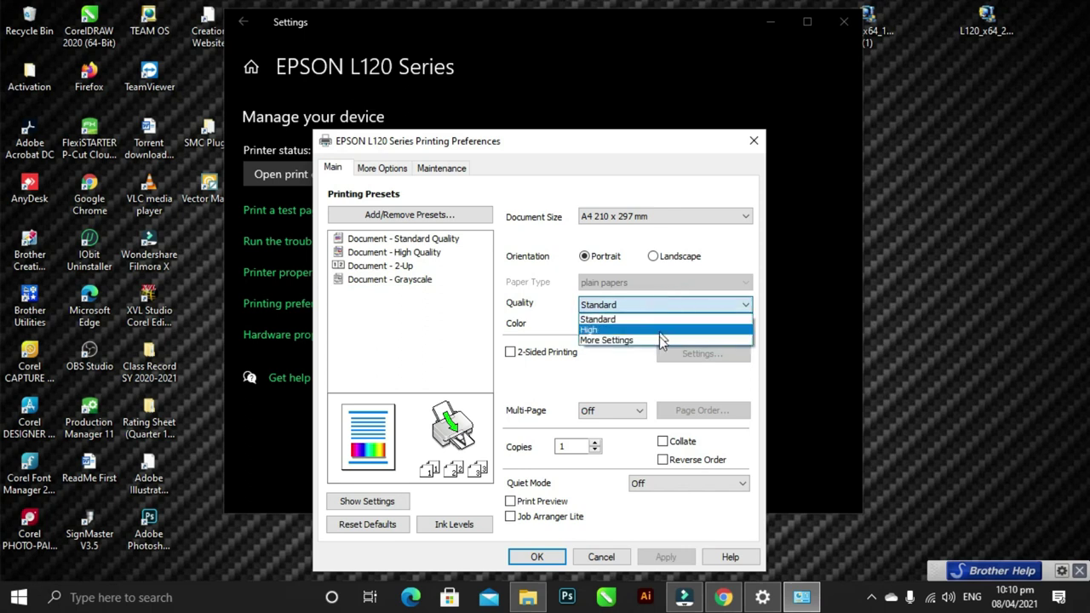
pyautogui.click(665, 283)
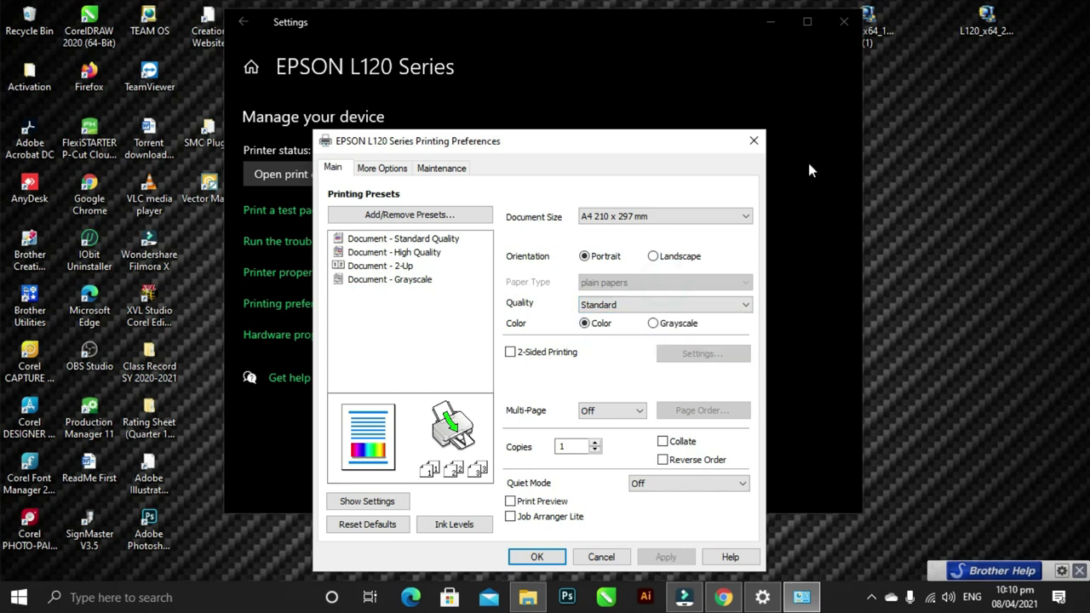
pyautogui.click(755, 141)
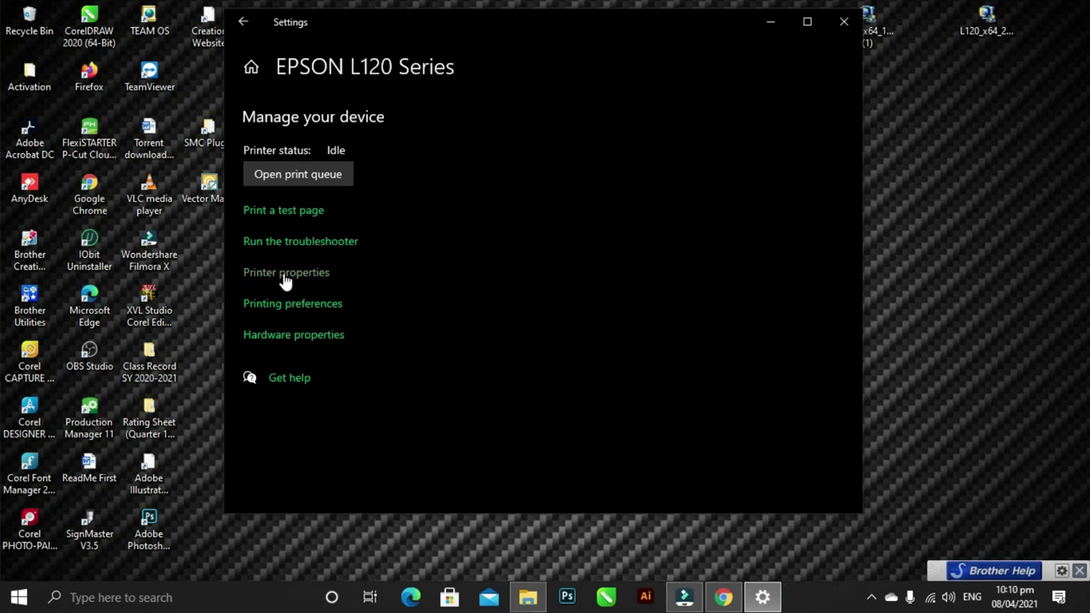
# - Open the EPSON L120 Series printer properties and enter Pigment as the printer name
pyautogui.click(285, 275)
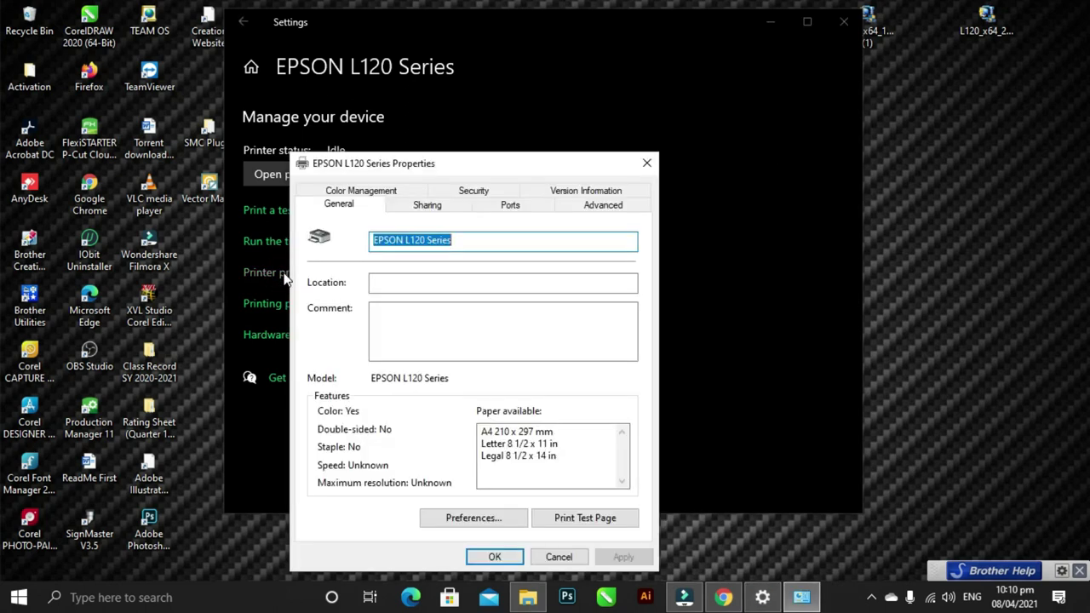
pyautogui.write('P')
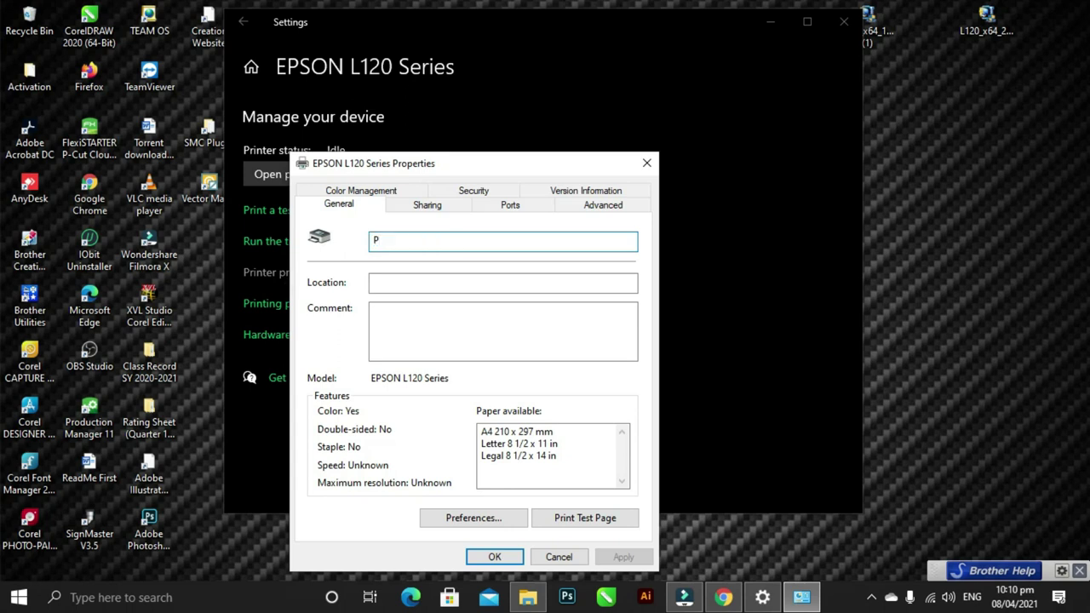
pyautogui.write('igment')
# - Change the printer's driver to EPSON L110 Series in the advanced properties and confirm the new name and driver
pyautogui.click(610, 213)
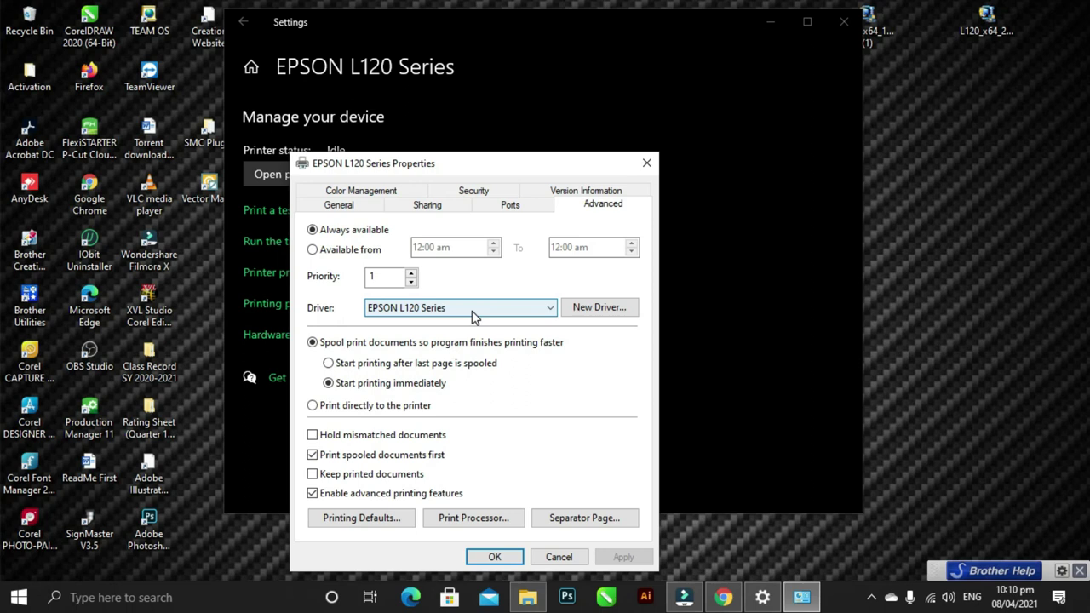
pyautogui.click(469, 308)
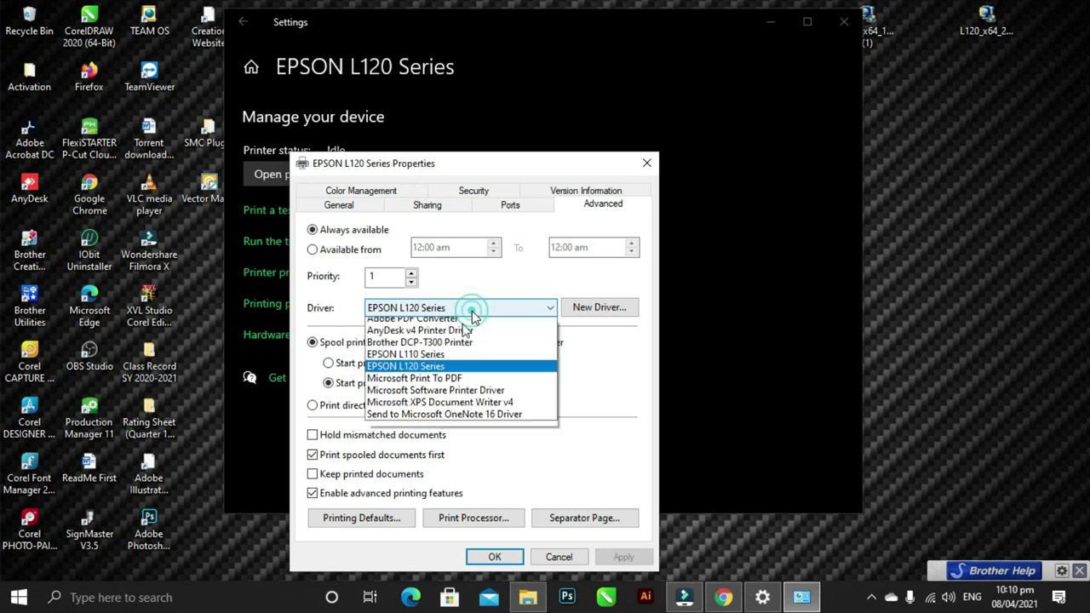
pyautogui.click(442, 361)
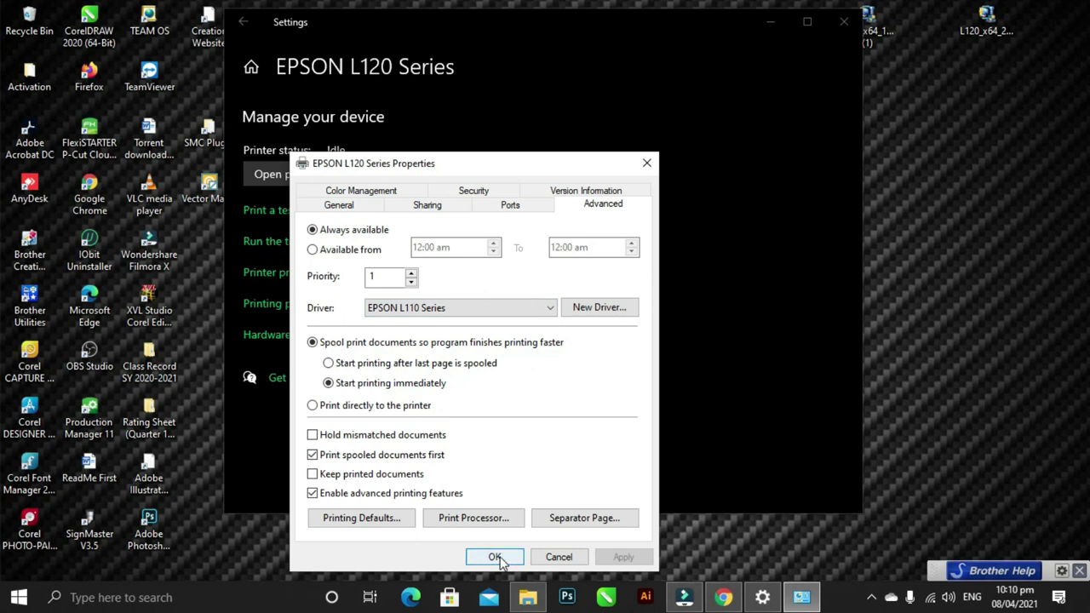
pyautogui.click(498, 558)
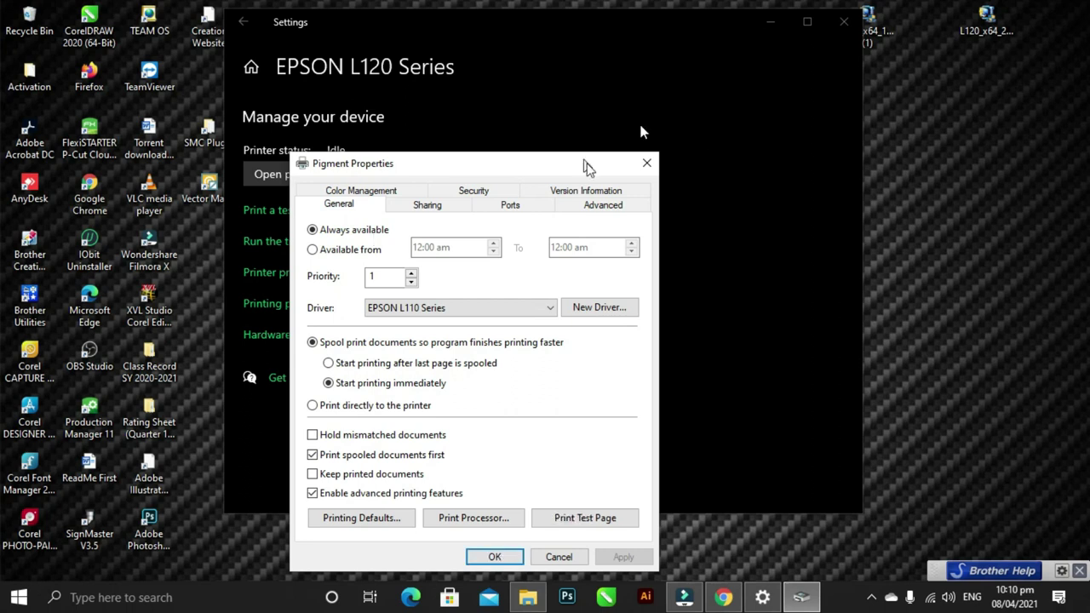
# - Look through the Sharing, Ports and Color Management pages of the Pigment printer properties and close the dialog
pyautogui.moveTo(588, 164); pyautogui.dragTo(684, 80)
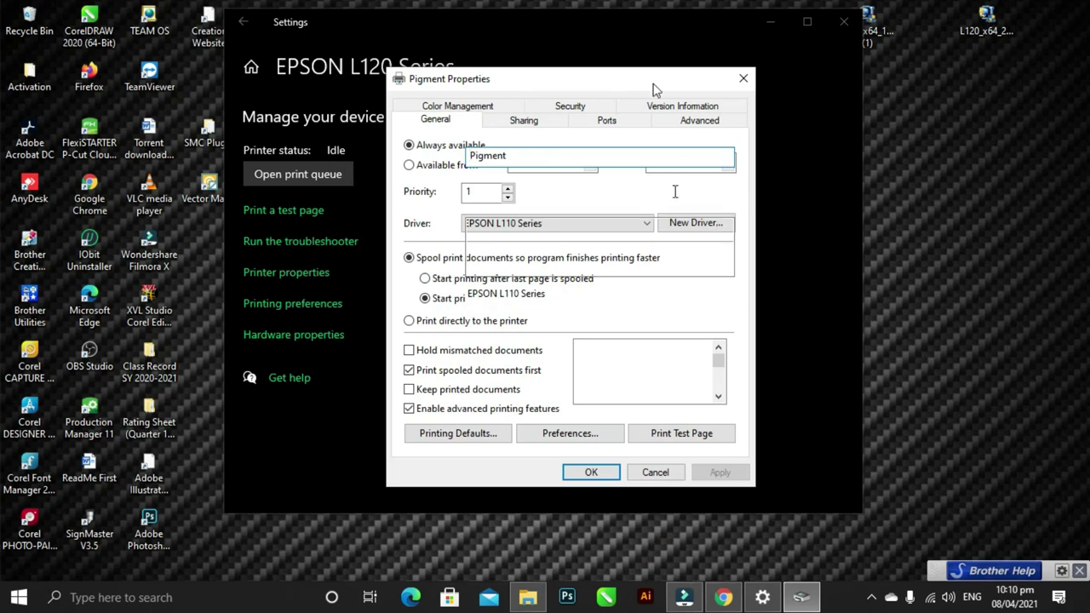
pyautogui.moveTo(657, 78); pyautogui.dragTo(699, 61)
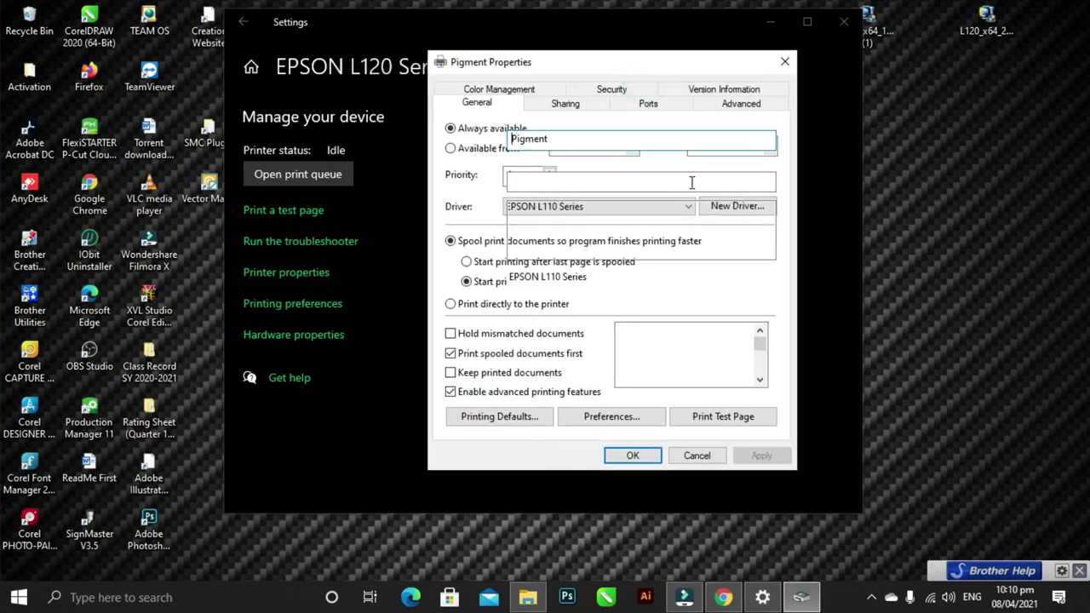
pyautogui.click(566, 104)
pyautogui.click(648, 104)
pyautogui.click(566, 104)
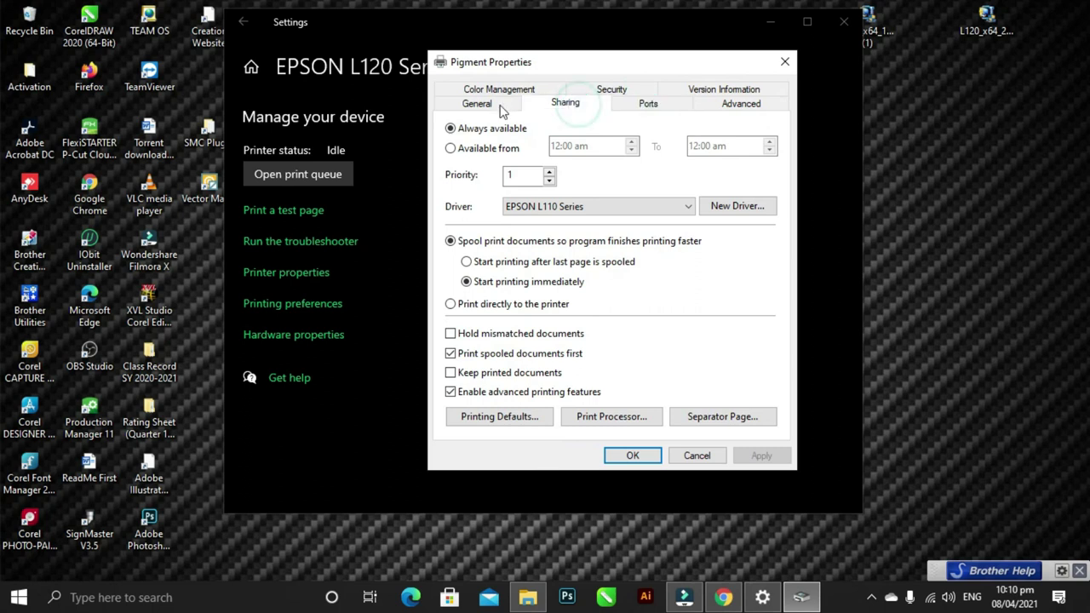
pyautogui.click(499, 105)
pyautogui.click(499, 90)
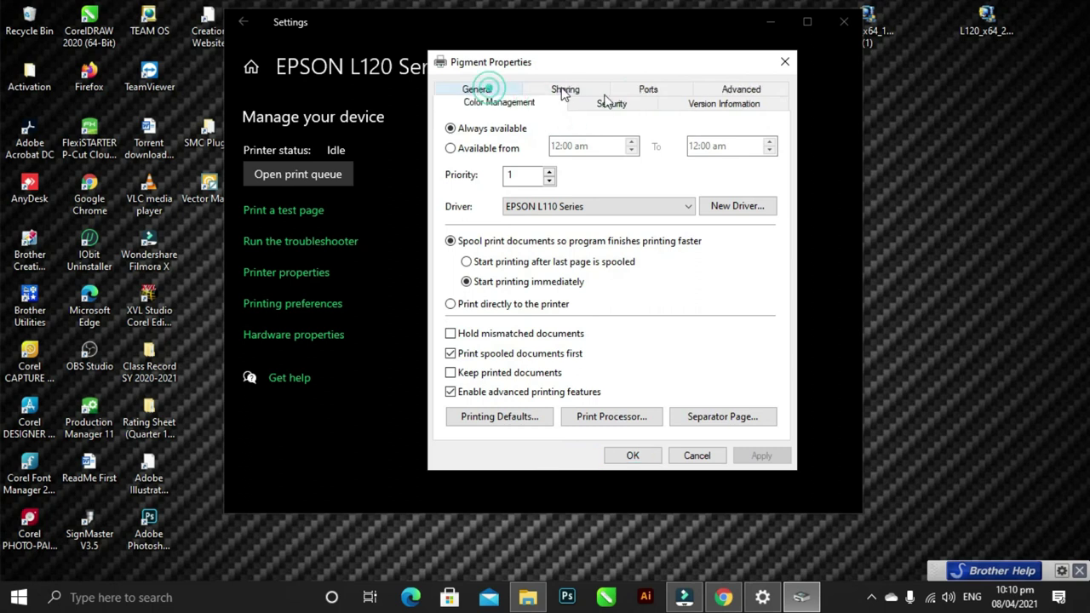
pyautogui.click(565, 88)
pyautogui.click(785, 63)
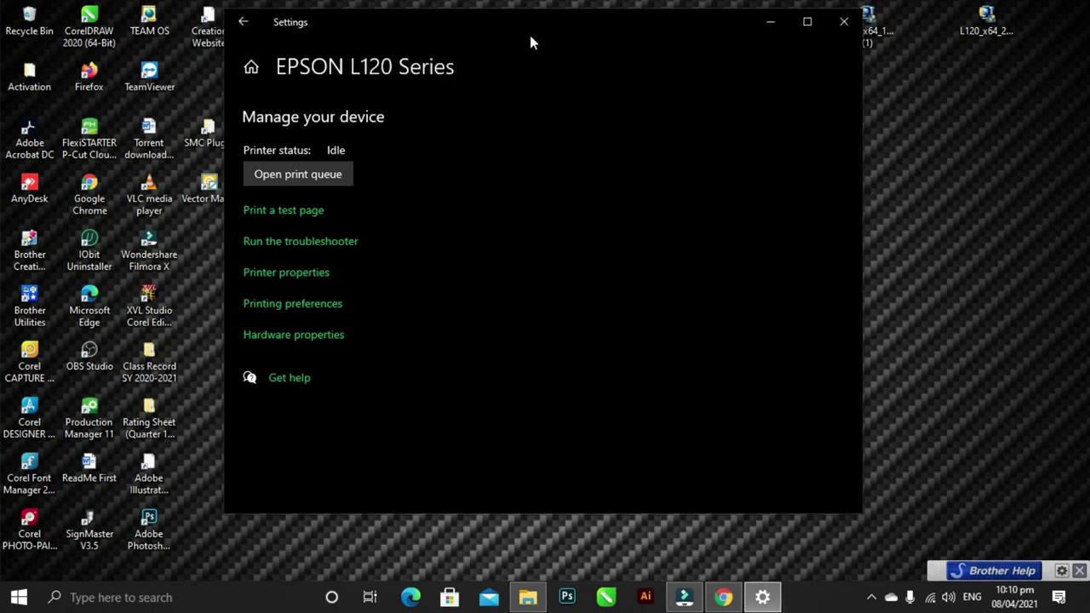
# - Return to the list of installed printers and open the management page of the Pigment printer
pyautogui.click(250, 23)
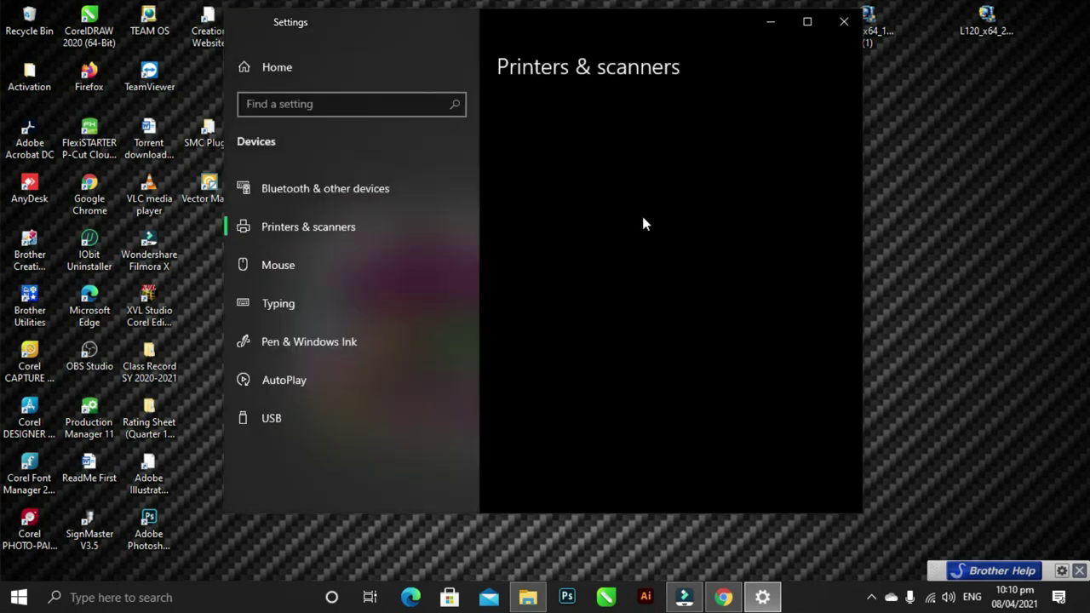
pyautogui.scroll(-5, 656, 227)
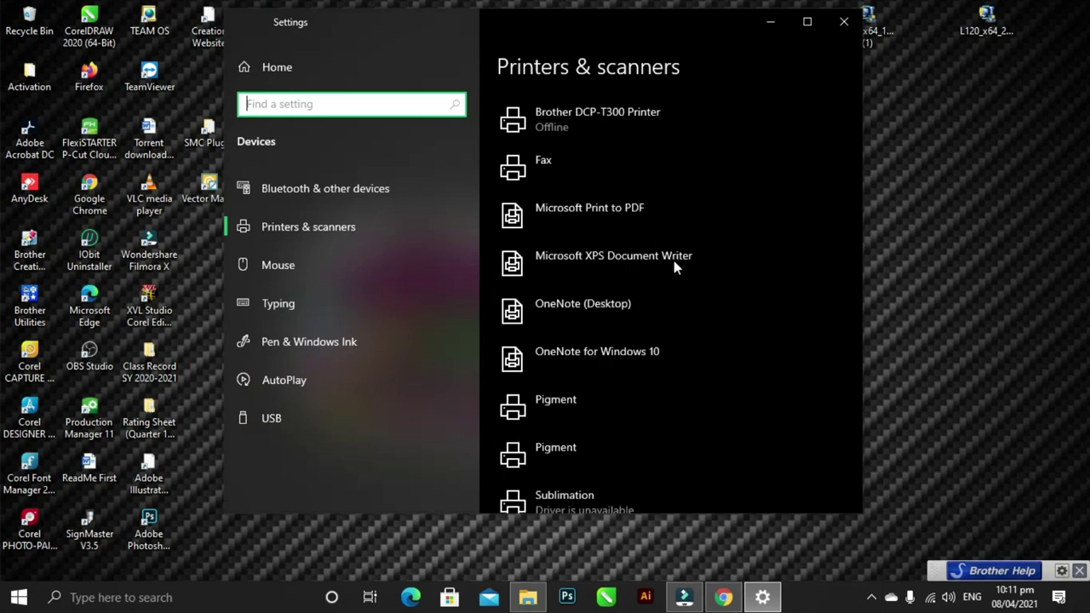
pyautogui.scroll(-2, 596, 384)
pyautogui.click(582, 377)
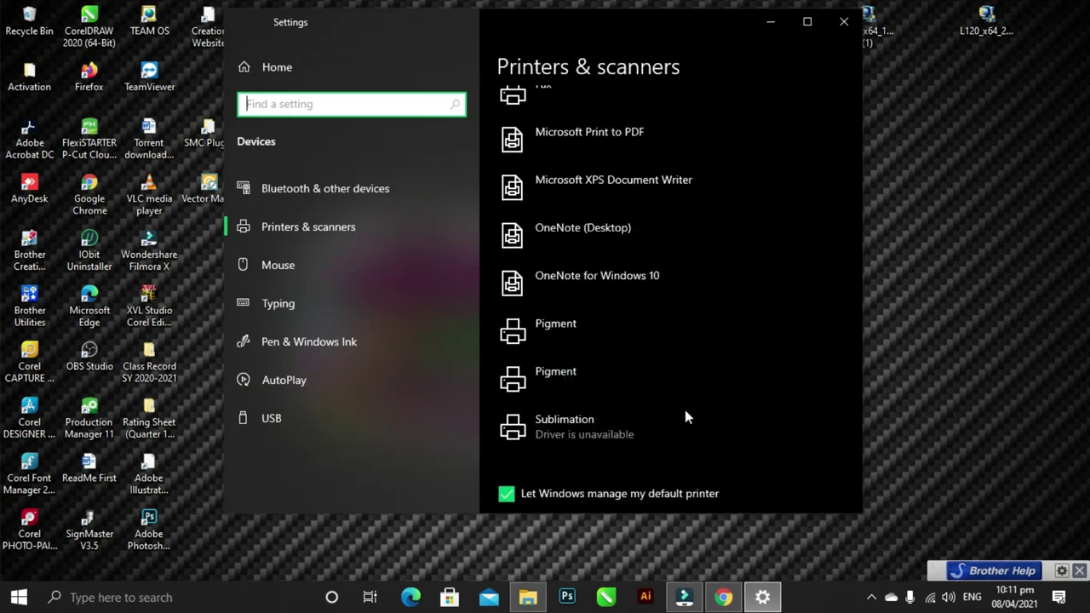
pyautogui.click(701, 396)
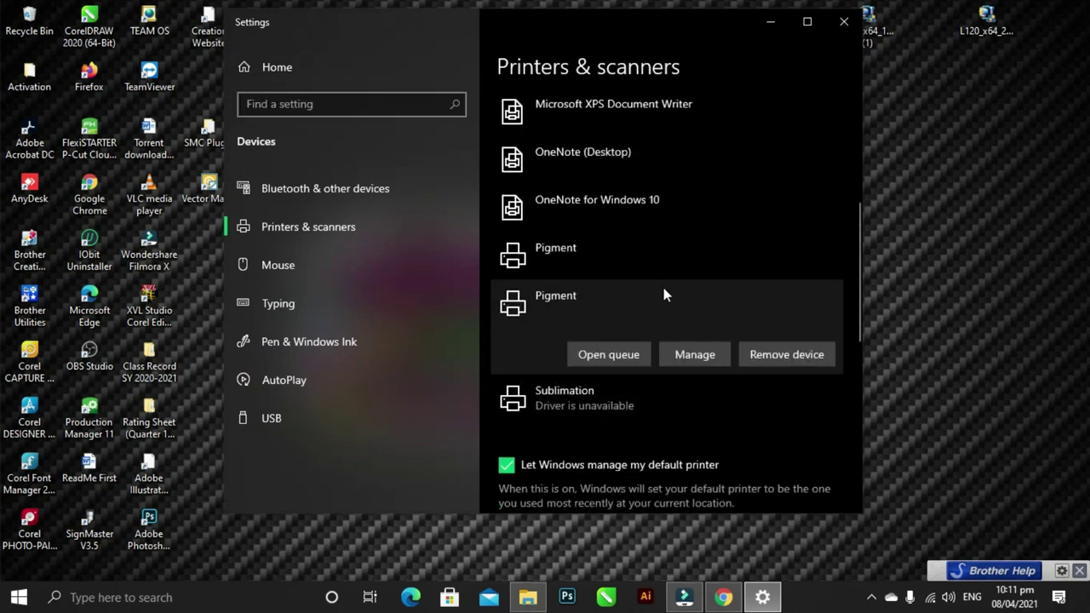
pyautogui.click(588, 264)
pyautogui.click(580, 348)
pyautogui.click(712, 355)
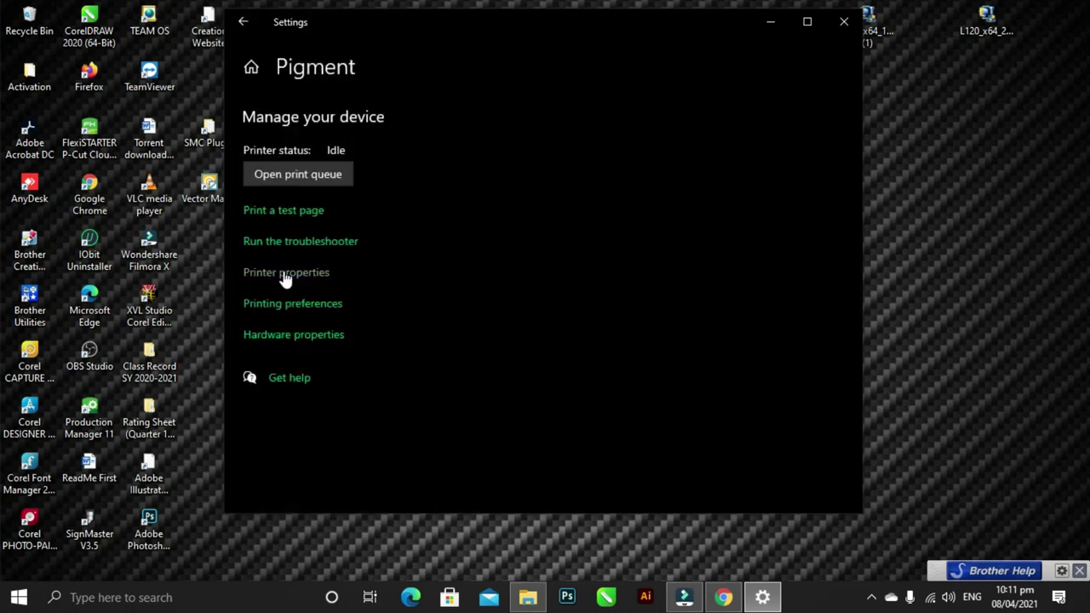
# - In the Pigment printing preferences, set the paper type to Epson Matte and the quality to High
pyautogui.click(286, 314)
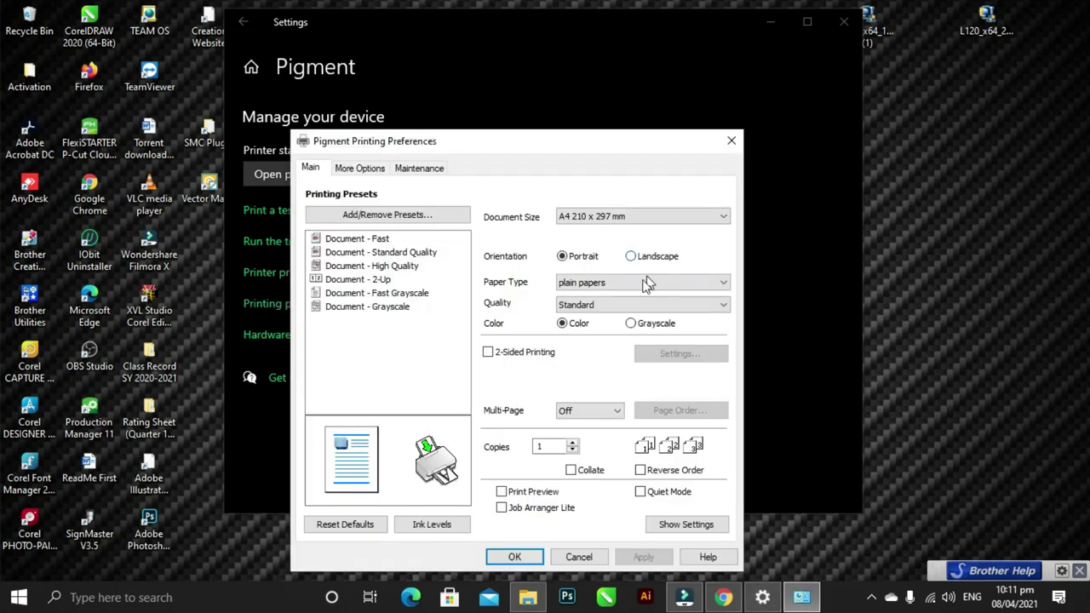
pyautogui.click(646, 284)
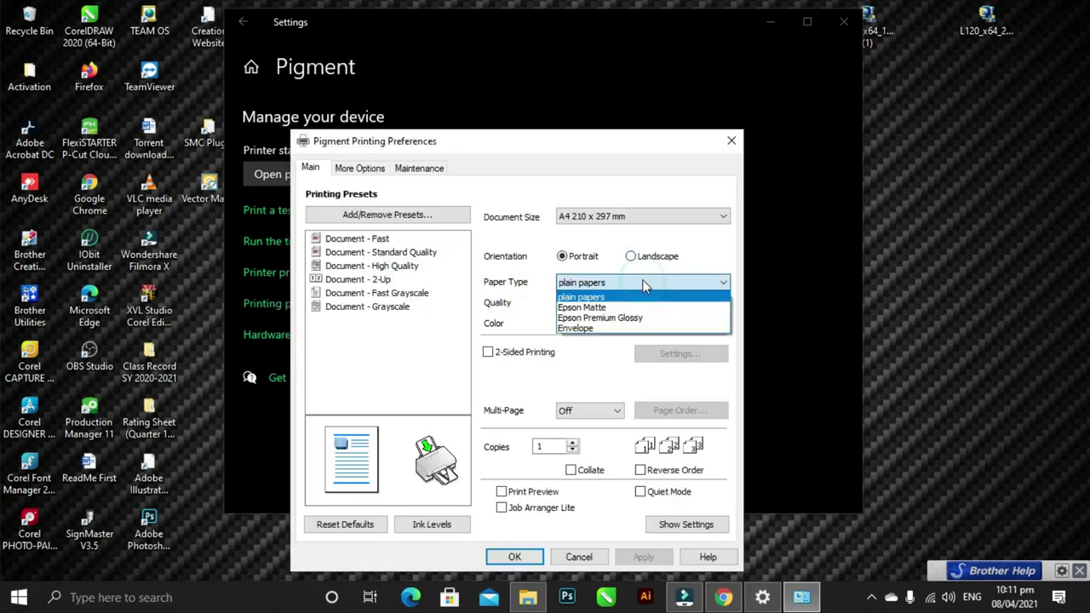
pyautogui.click(608, 310)
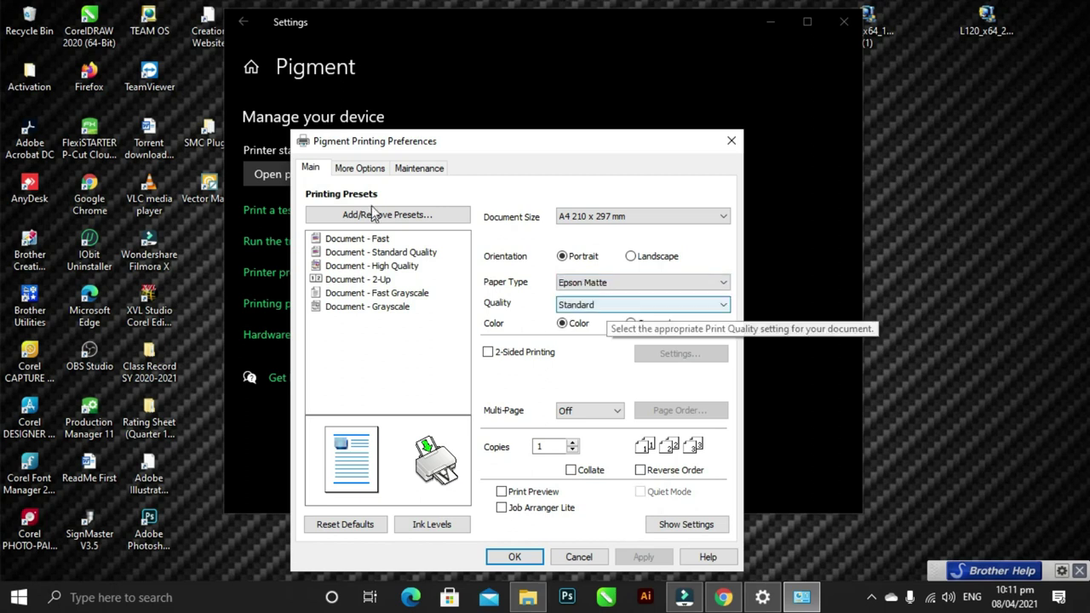
pyautogui.click(608, 305)
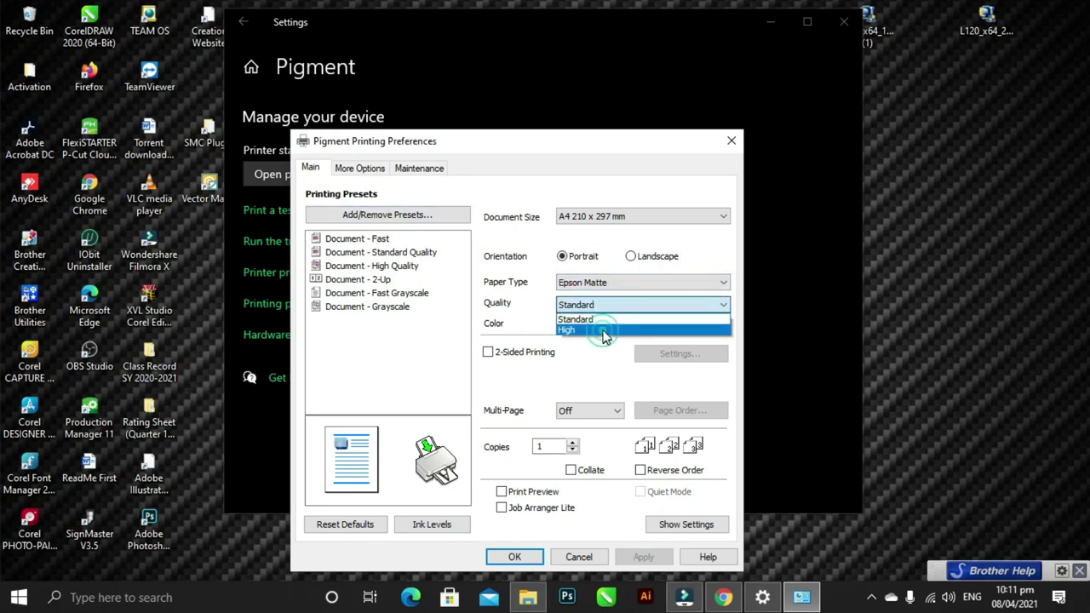
pyautogui.click(606, 332)
# - Turn off High Speed in the additional print settings and save the Pigment printing preferences
pyautogui.click(359, 169)
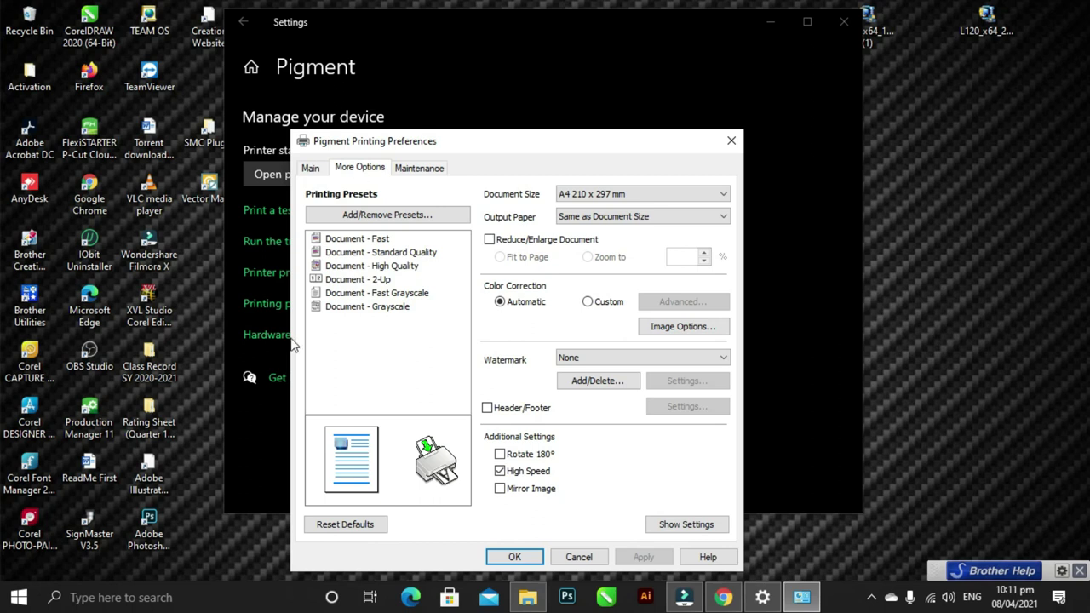
pyautogui.click(500, 471)
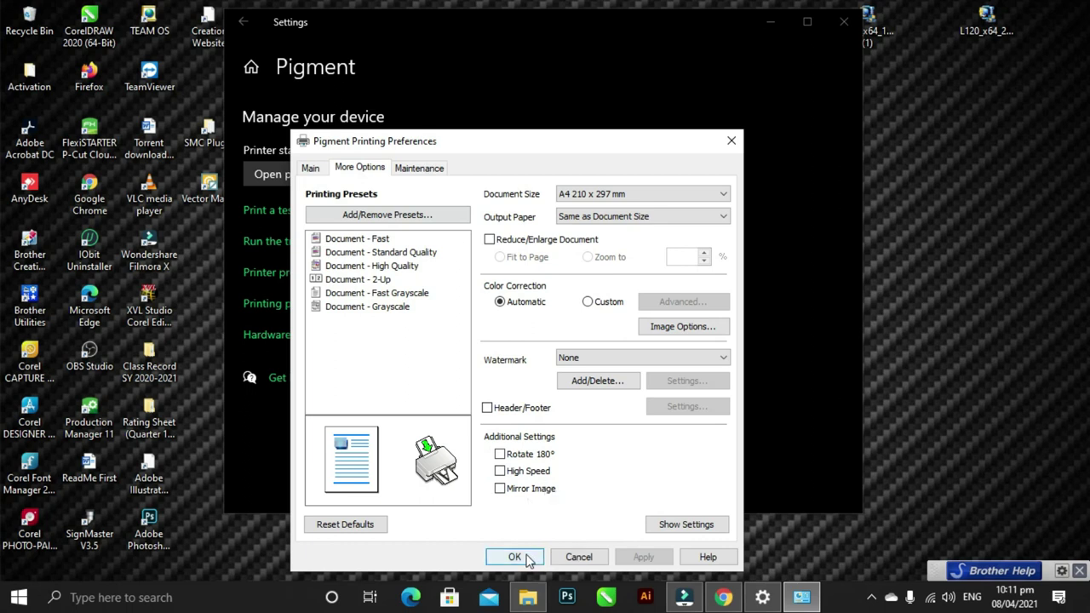
pyautogui.click(526, 558)
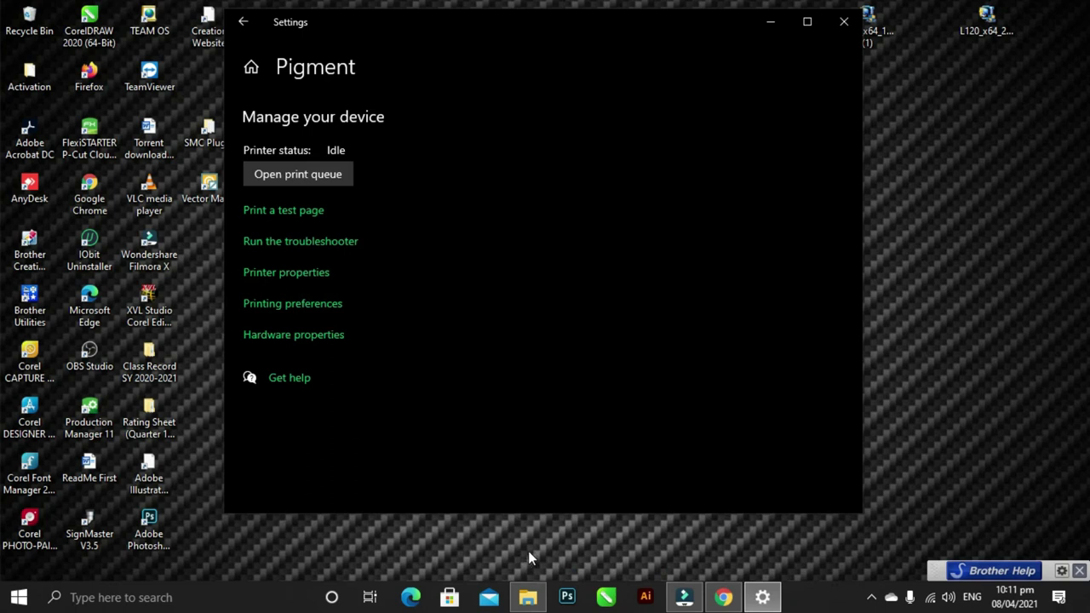
# - Return to the installed printers and remove the unavailable Sublimation printer and the offline Pigment printers, confirming the removal
pyautogui.click(256, 25)
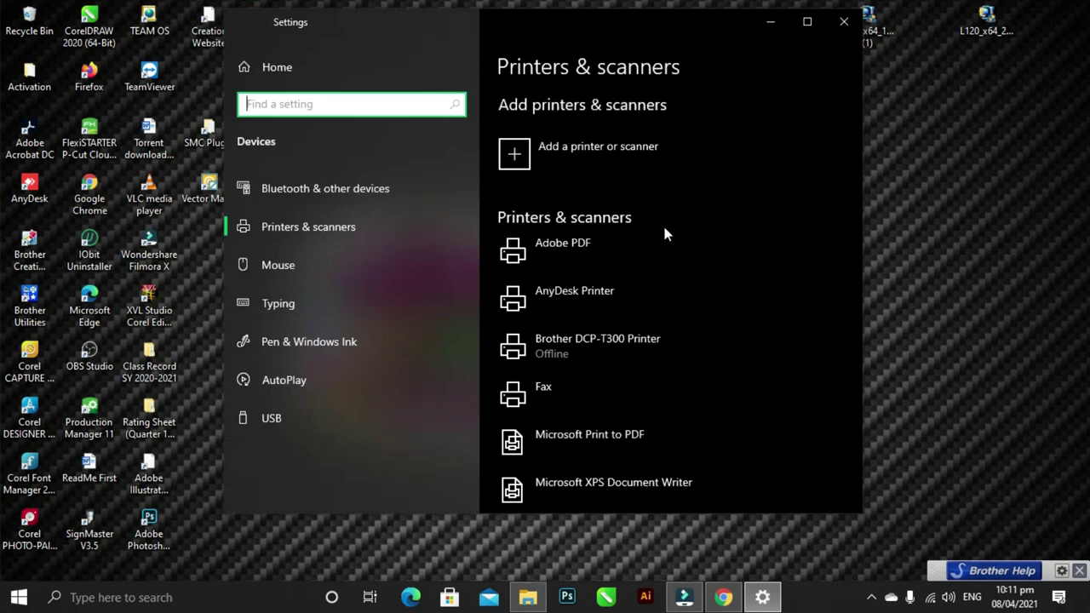
pyautogui.scroll(-3, 696, 272)
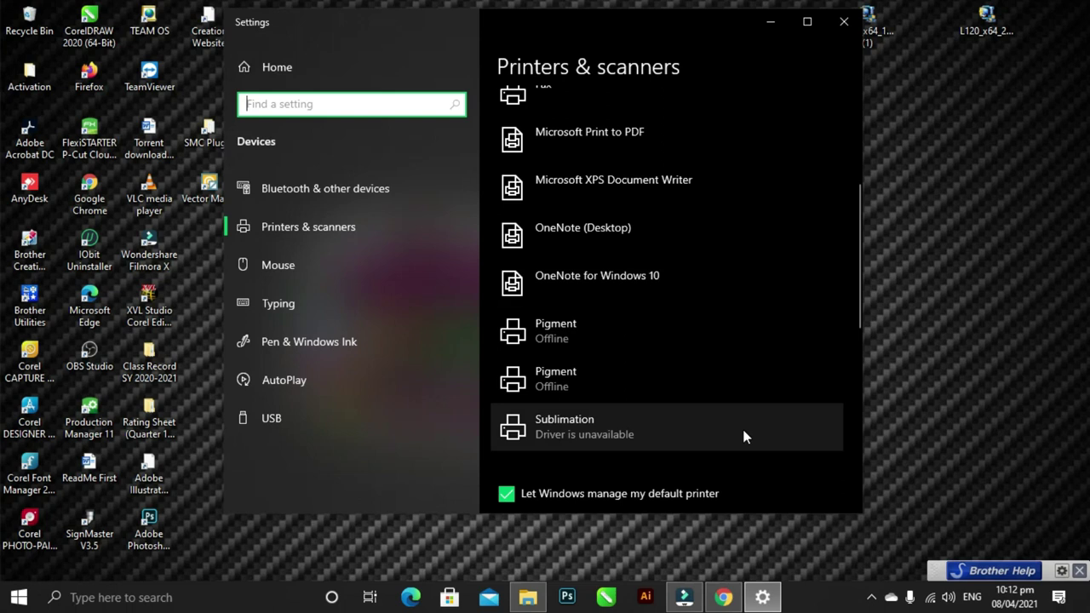
pyautogui.click(744, 437)
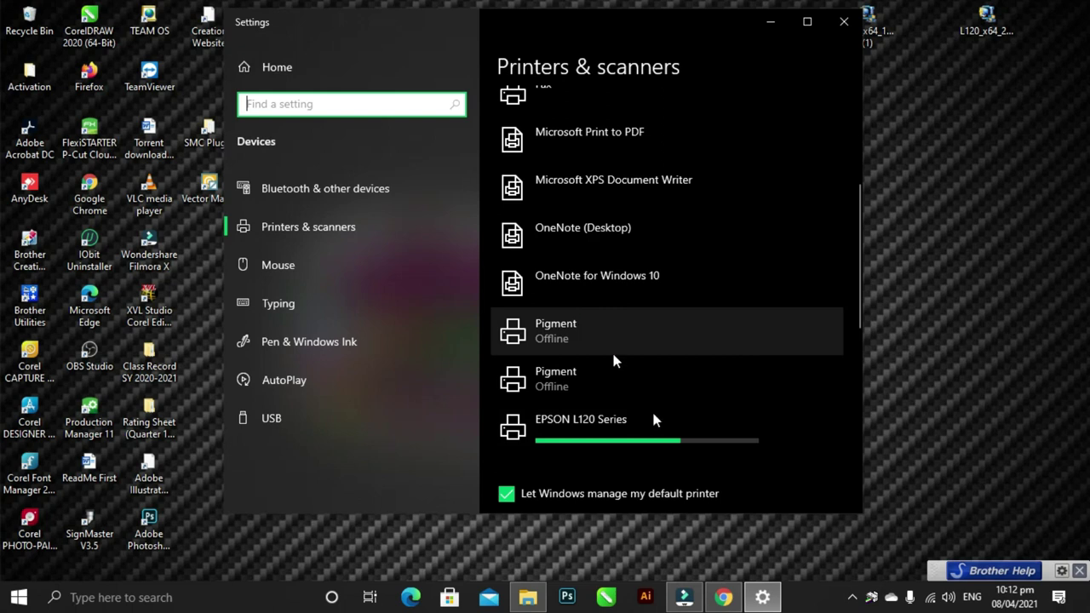
pyautogui.click(721, 340)
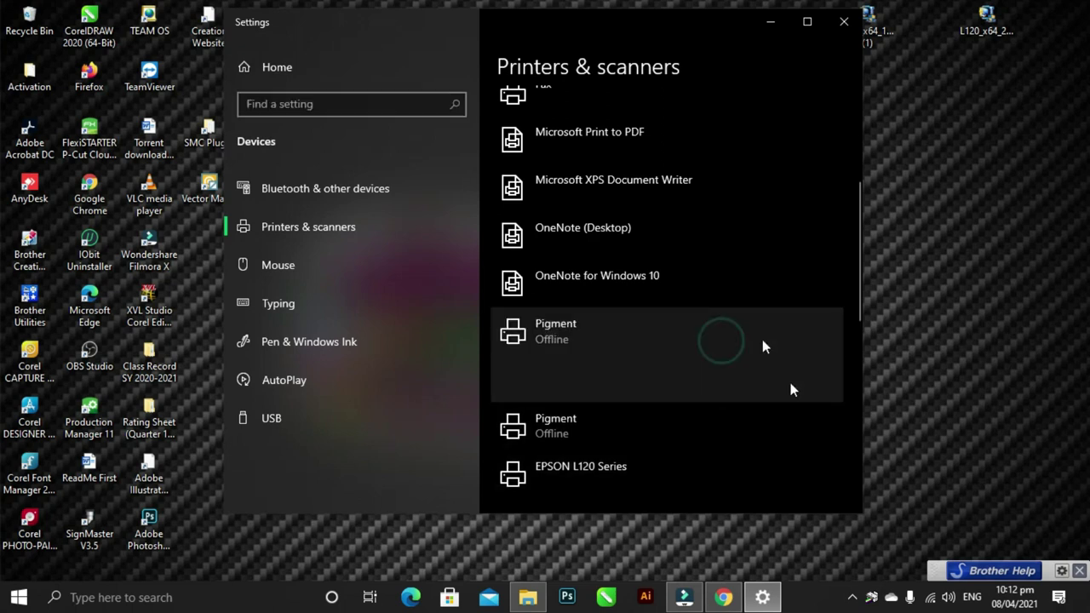
pyautogui.click(790, 383)
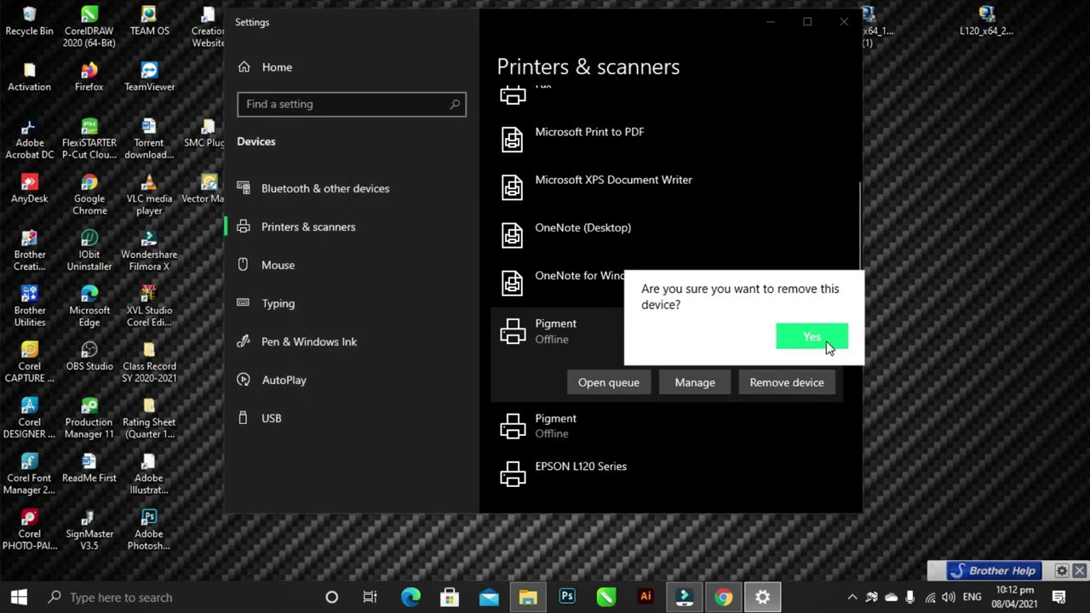
pyautogui.click(828, 340)
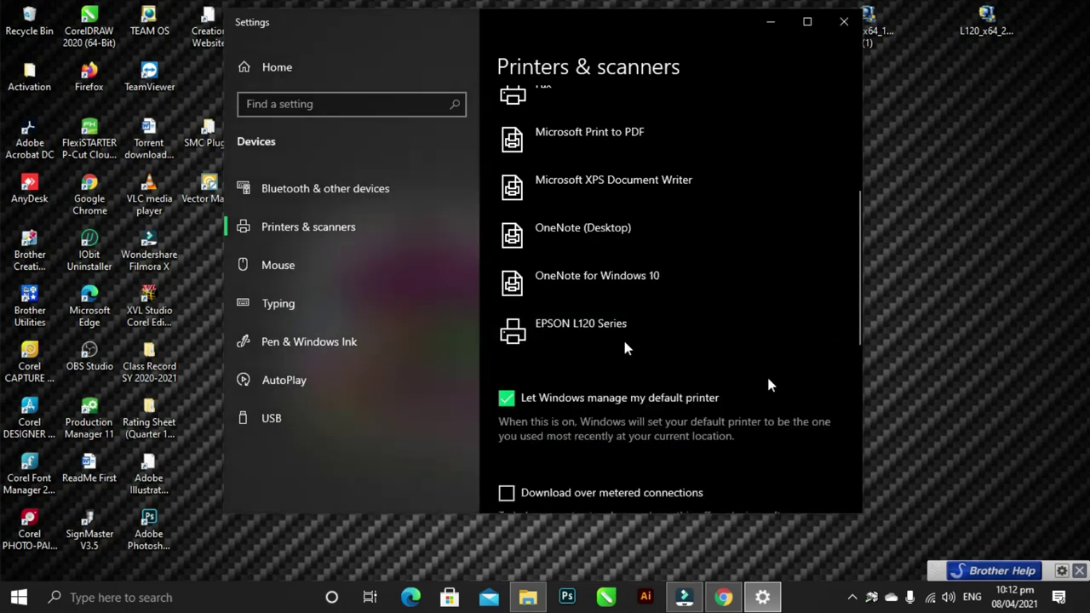
# - Open the printer properties of the newly detected EPSON L120 Series and enter Sublimation as its name
pyautogui.scroll(-5, 669, 332)
pyautogui.click(621, 253)
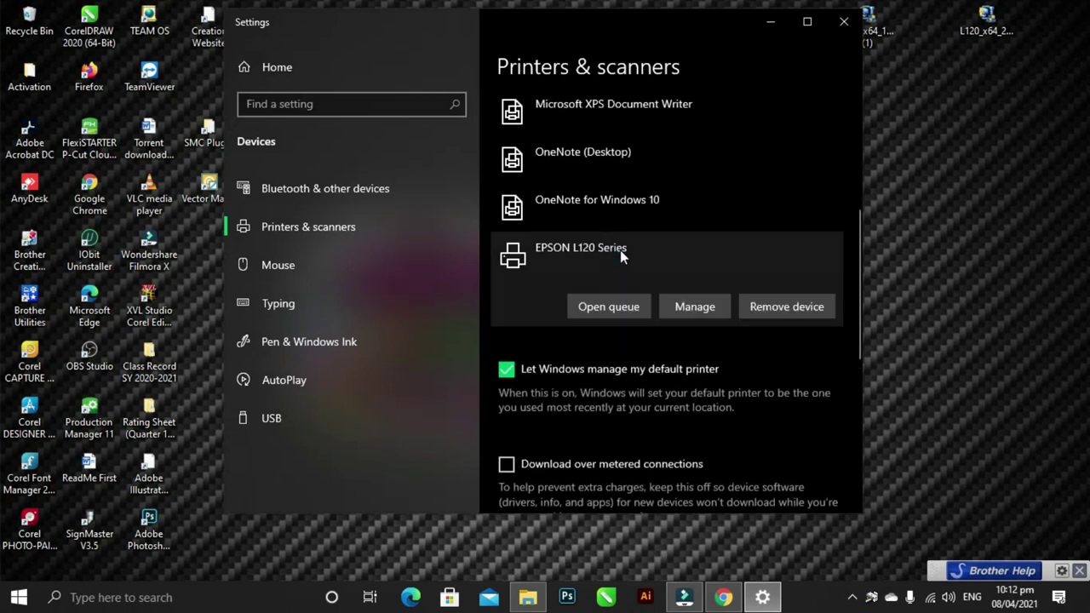
pyautogui.click(699, 307)
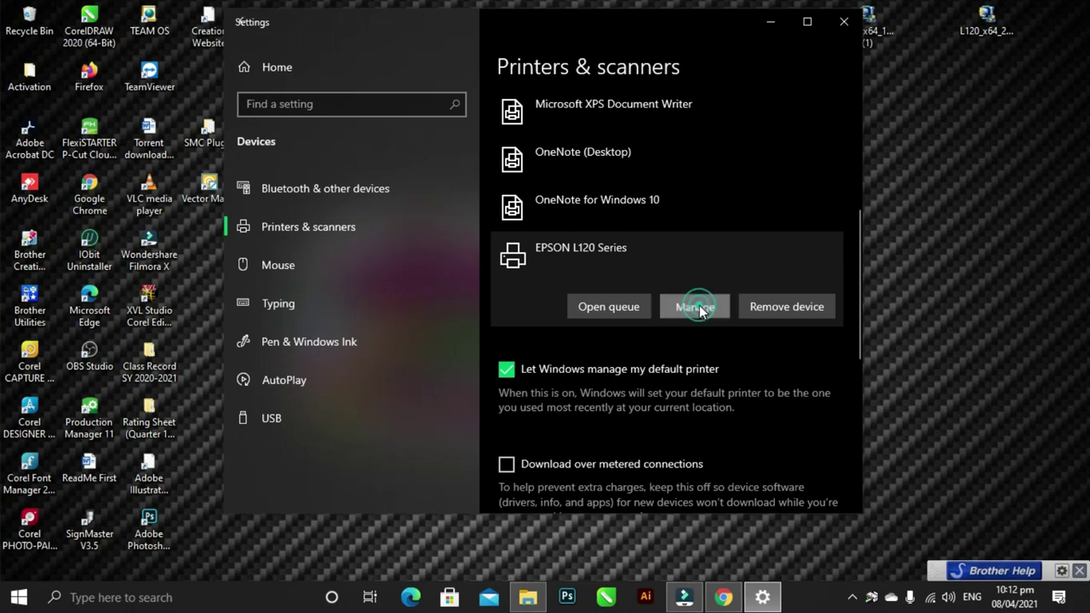
pyautogui.click(301, 277)
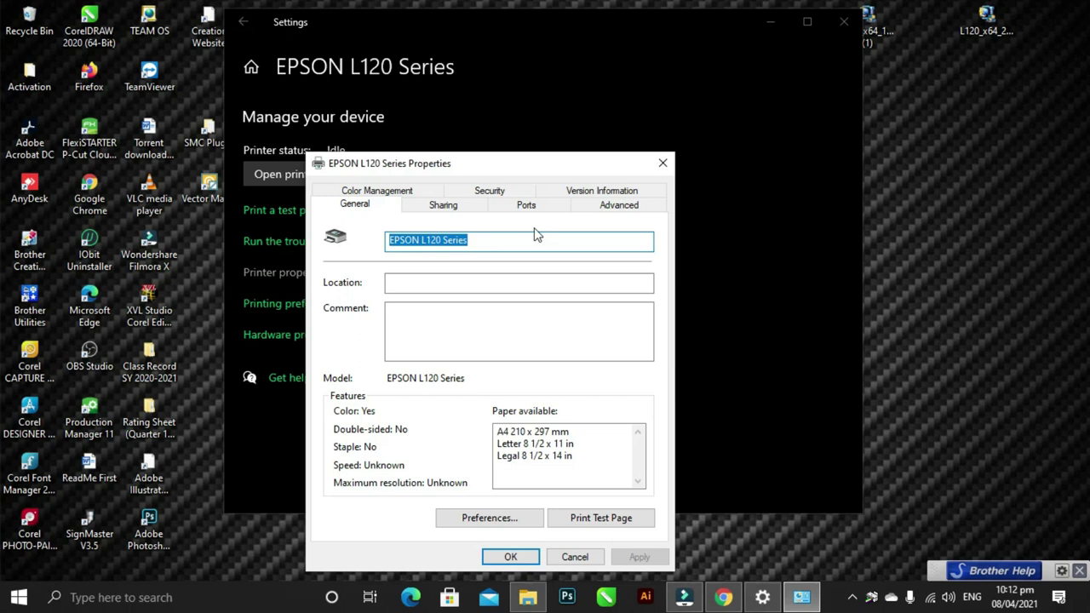
pyautogui.write('S')
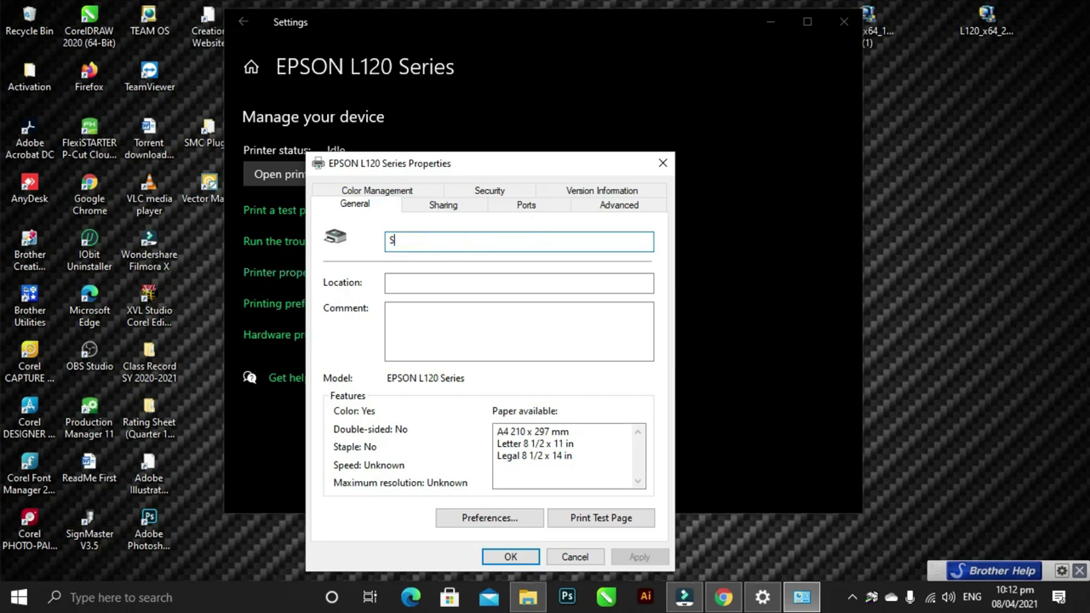
pyautogui.write('ublimation')
# - Set the Sublimation printer's driver to EPSON L110 Series, confirm the change and close the properties
pyautogui.click(587, 209)
pyautogui.click(552, 315)
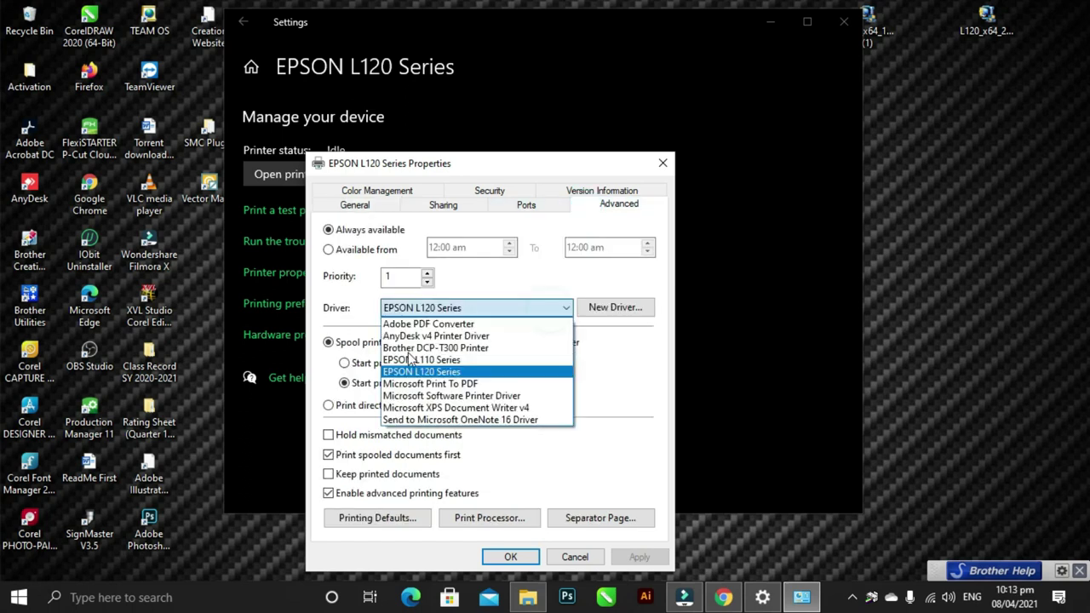
pyautogui.click(421, 361)
pyautogui.click(505, 556)
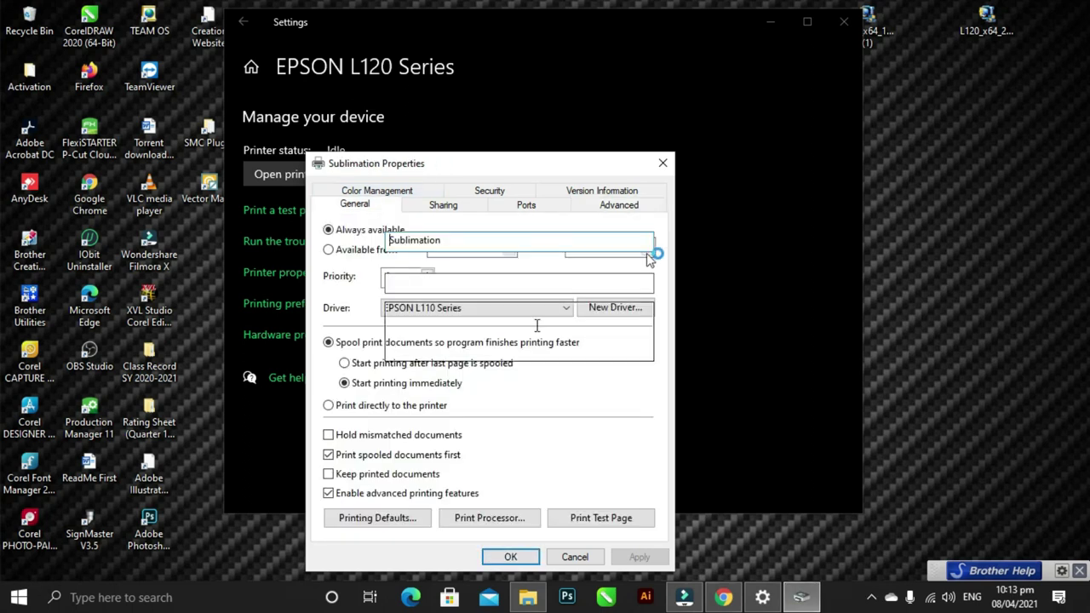
pyautogui.click(663, 163)
# - Return to the installed printers and open the printing preferences of the Sublimation printer
pyautogui.click(243, 23)
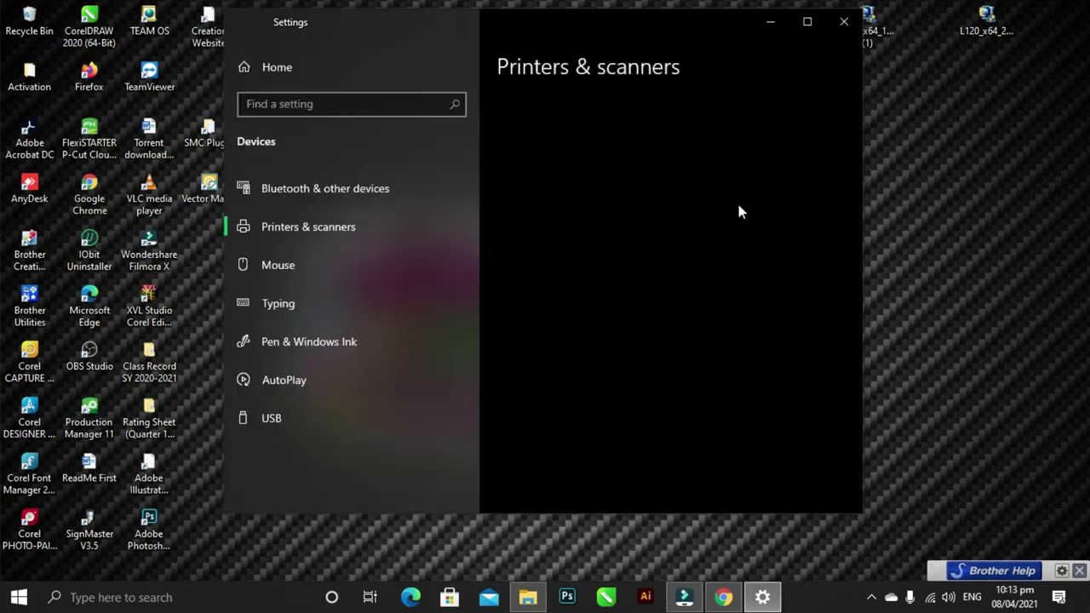
pyautogui.scroll(-3, 741, 226)
pyautogui.scroll(-1, 741, 230)
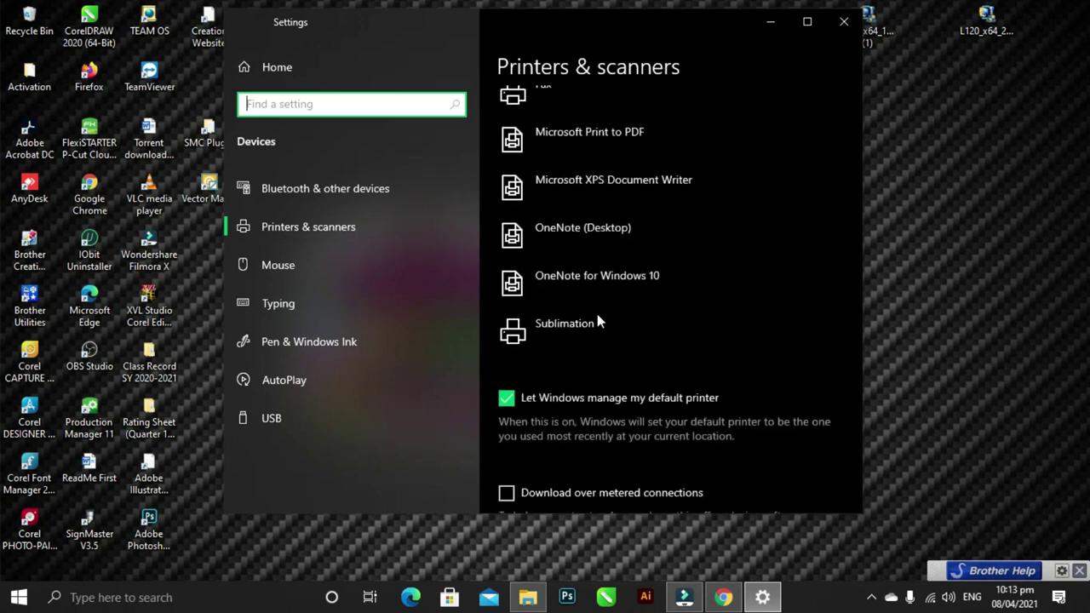
pyautogui.click(579, 327)
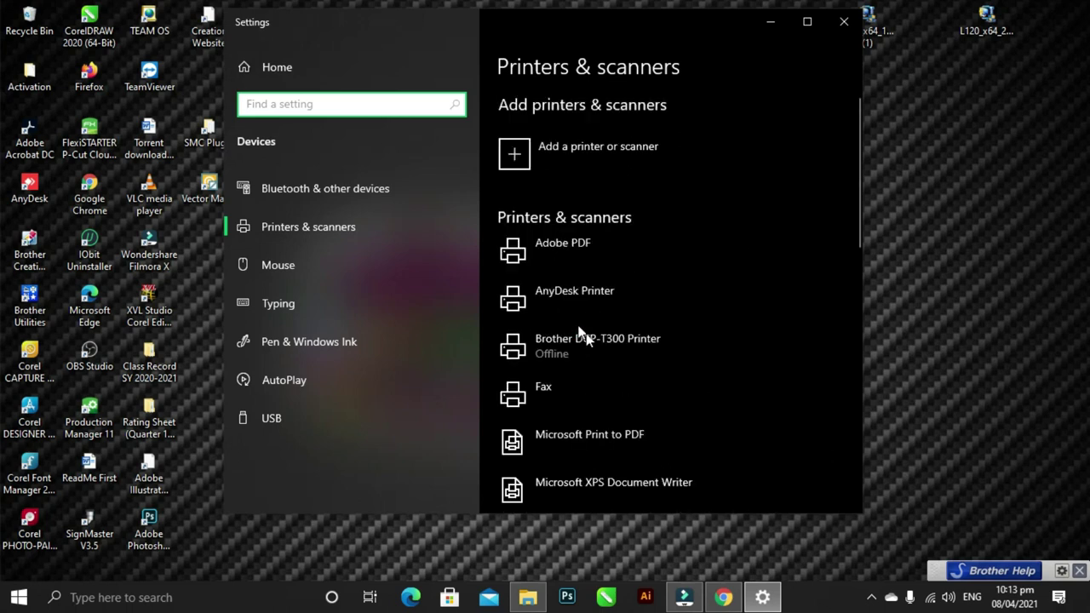
pyautogui.scroll(2, 646, 220)
pyautogui.click(694, 382)
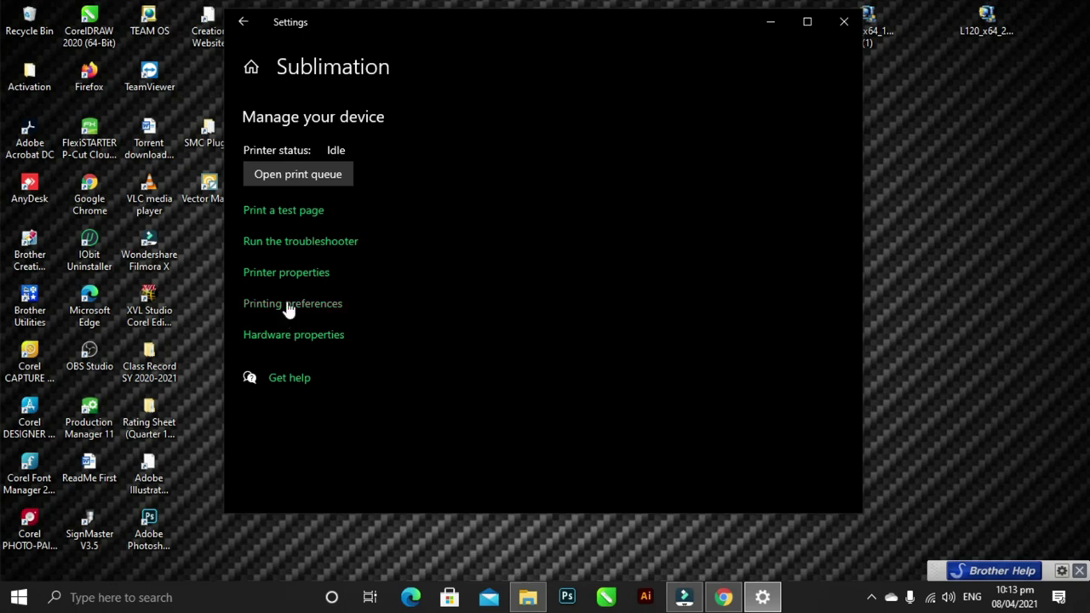
pyautogui.click(289, 310)
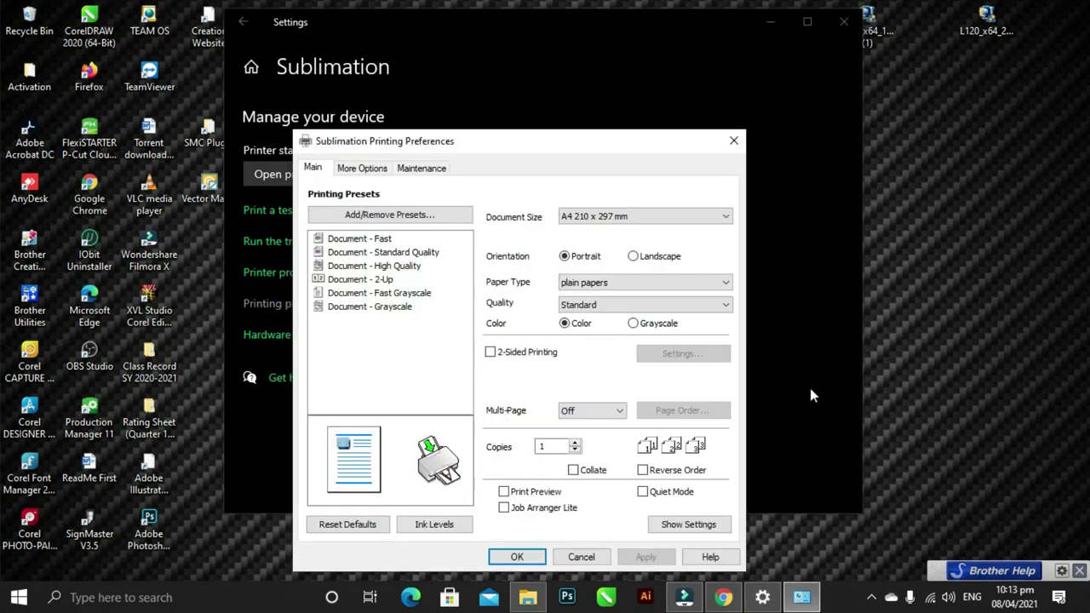
# - Set the Sublimation printer's paper type to Epson Matte and its print quality to High
pyautogui.click(681, 284)
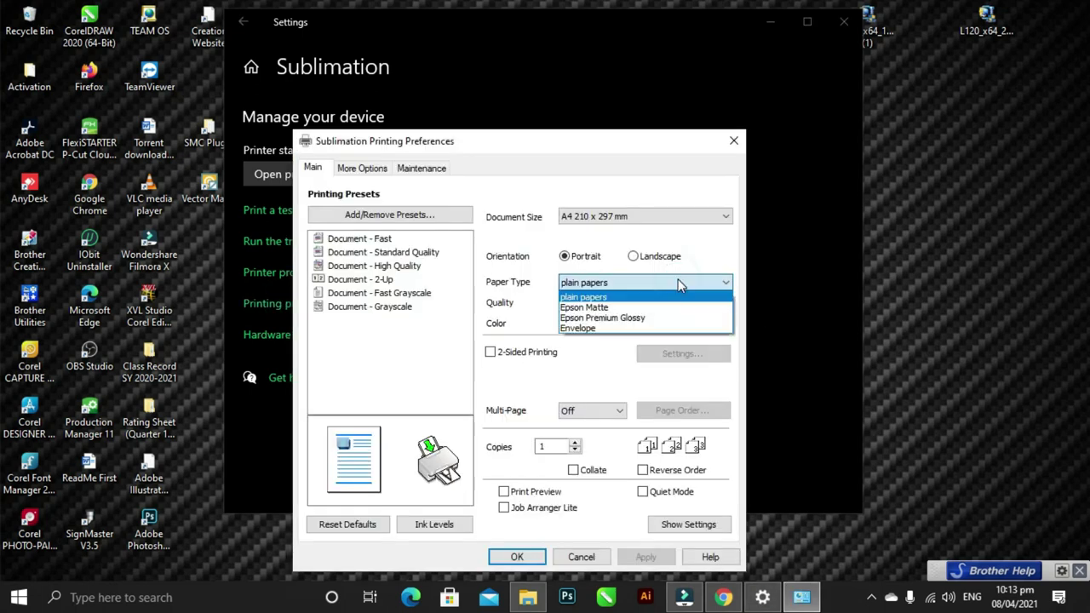
pyautogui.click(640, 309)
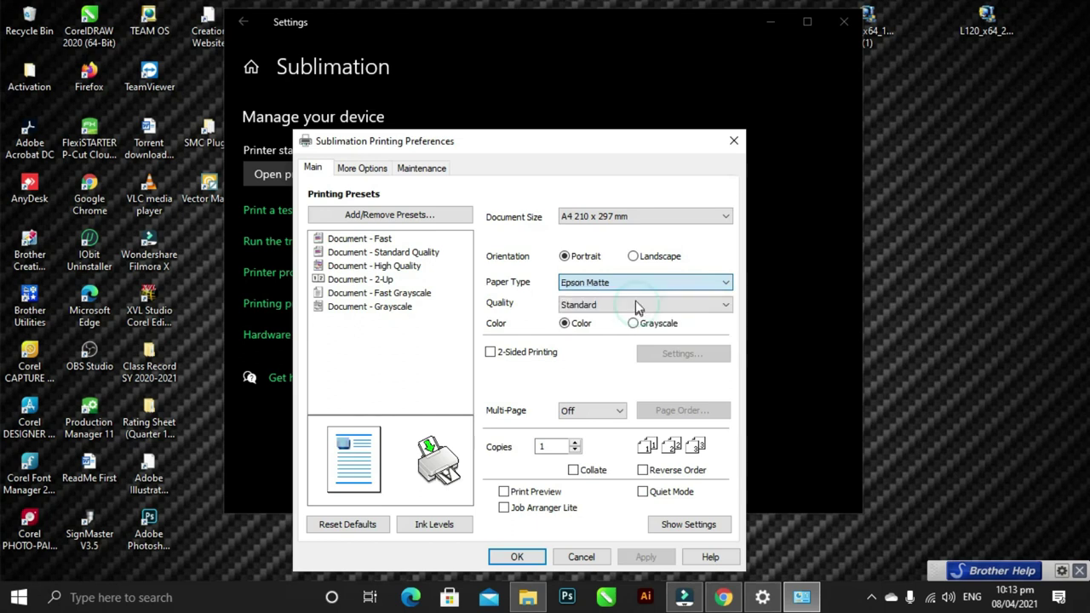
pyautogui.click(634, 306)
pyautogui.click(619, 331)
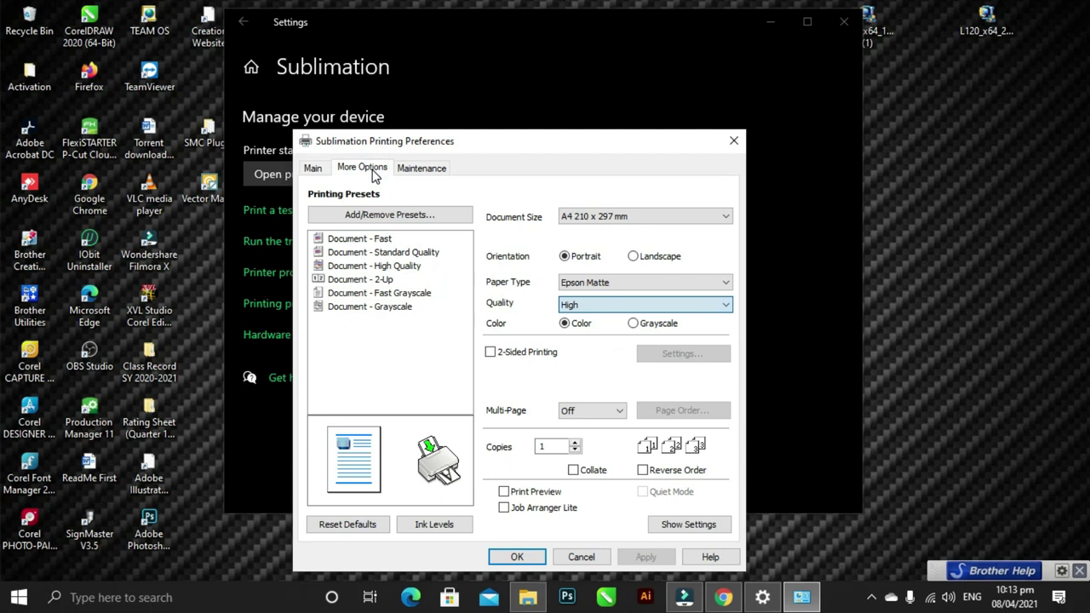
# - Switch color correction to Custom and, in its advanced settings, use Color Controls with the Slide Bar adjustment method
pyautogui.click(362, 167)
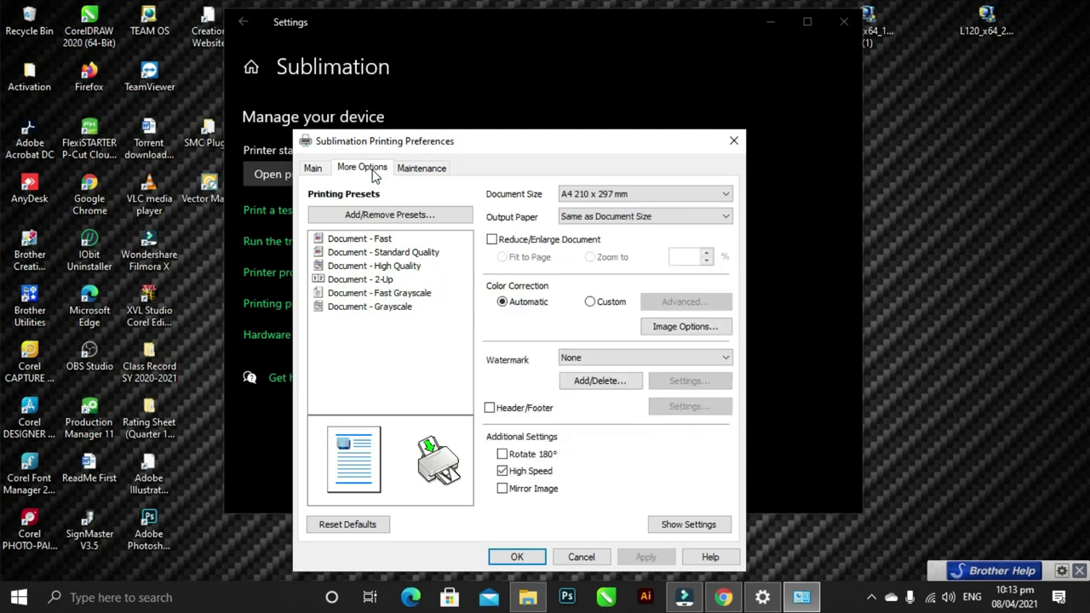
pyautogui.click(608, 305)
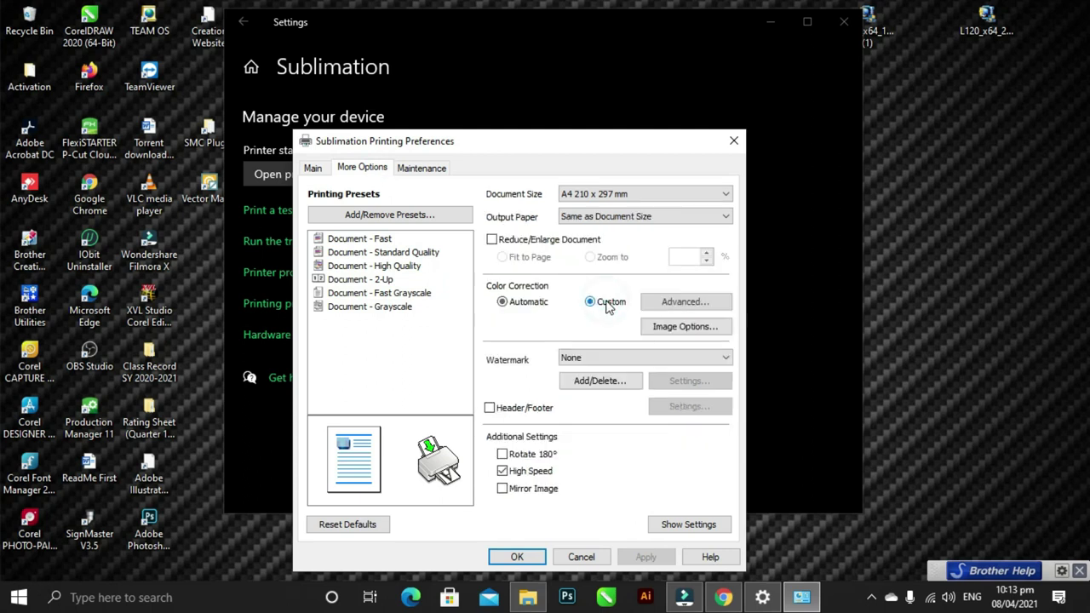
pyautogui.click(695, 302)
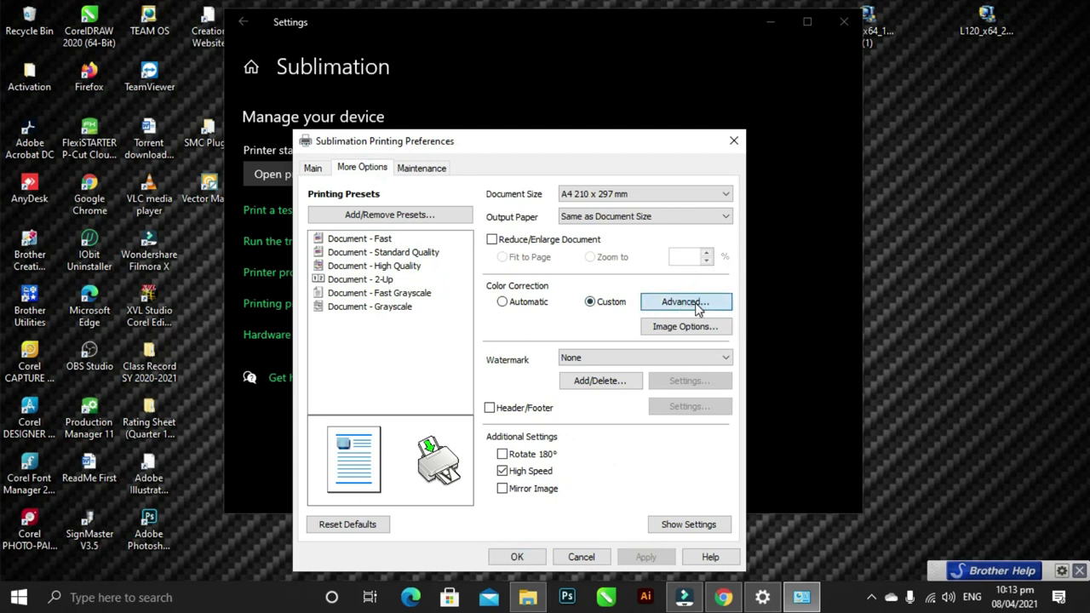
pyautogui.click(366, 184)
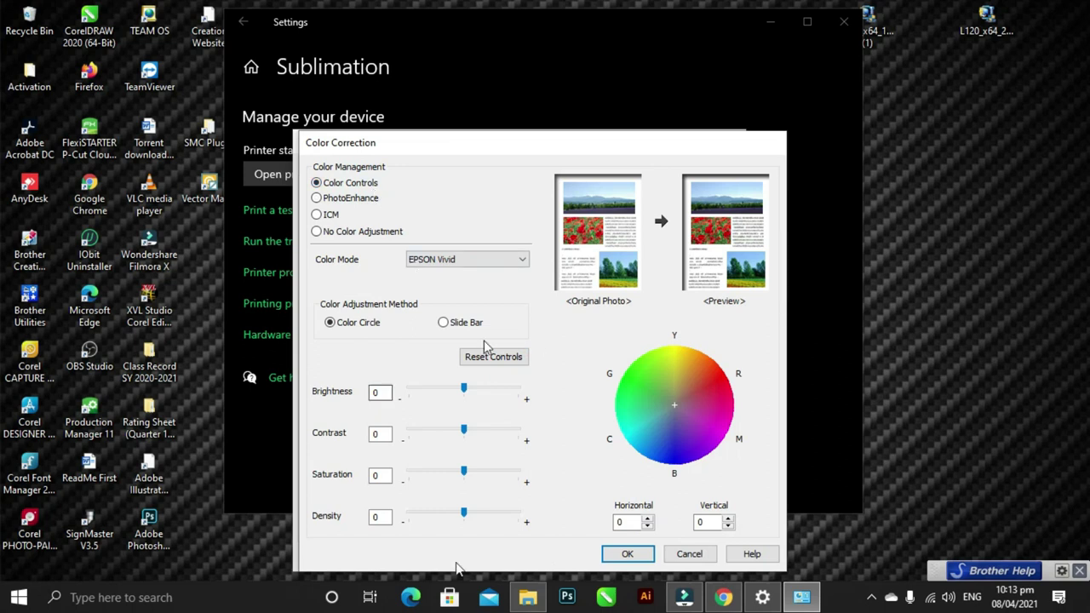
pyautogui.click(460, 328)
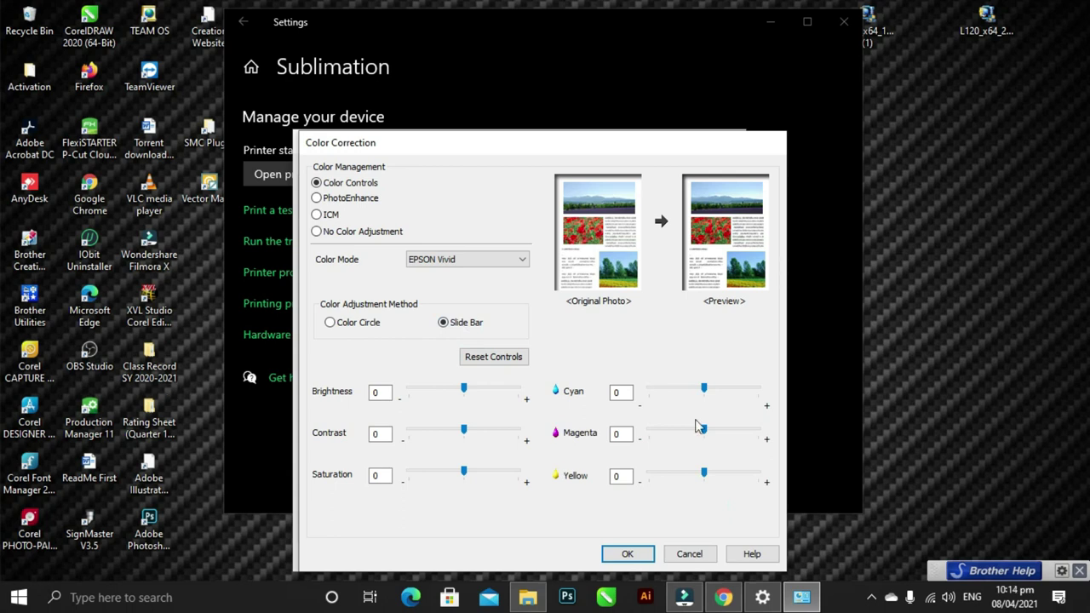
# - Set brightness to 10, magenta to -5 and yellow to -4, then save the Sublimation printing preferences and leave the printer's page
pyautogui.doubleClick(380, 393)
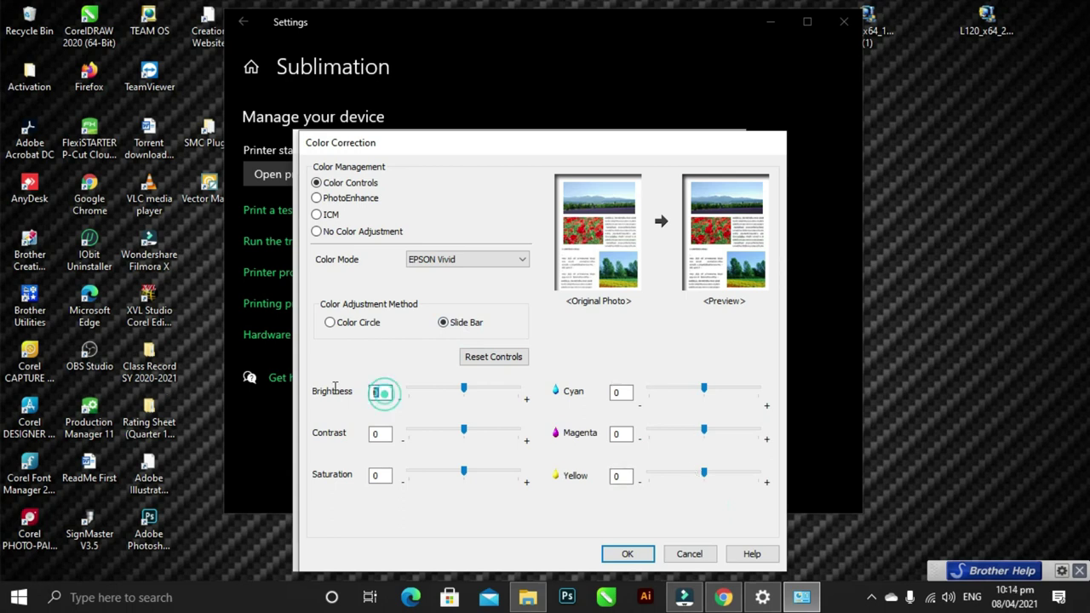
pyautogui.write('10')
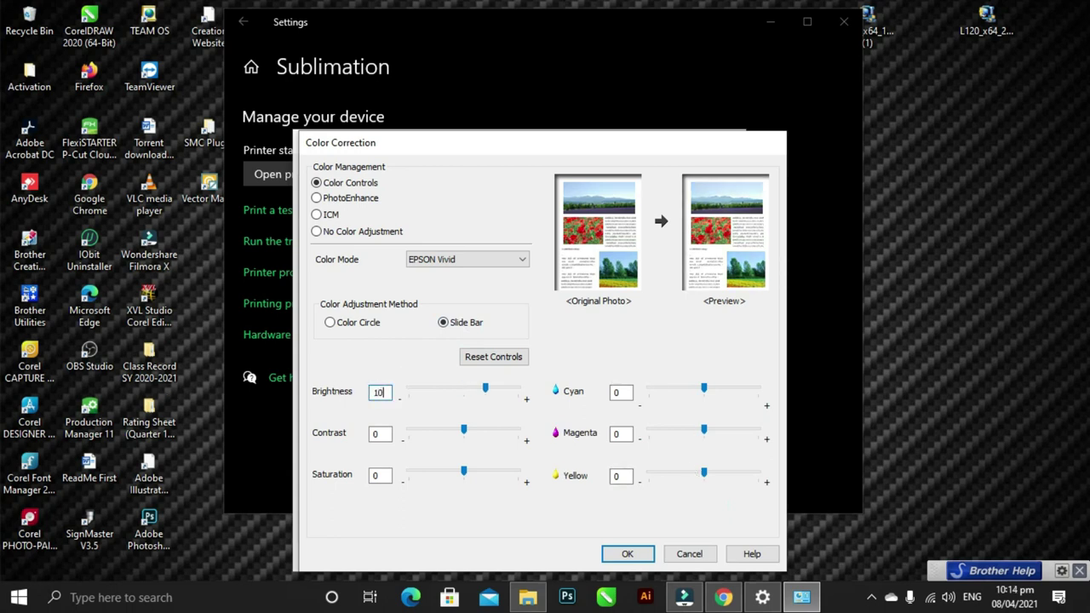
pyautogui.press('Tab')
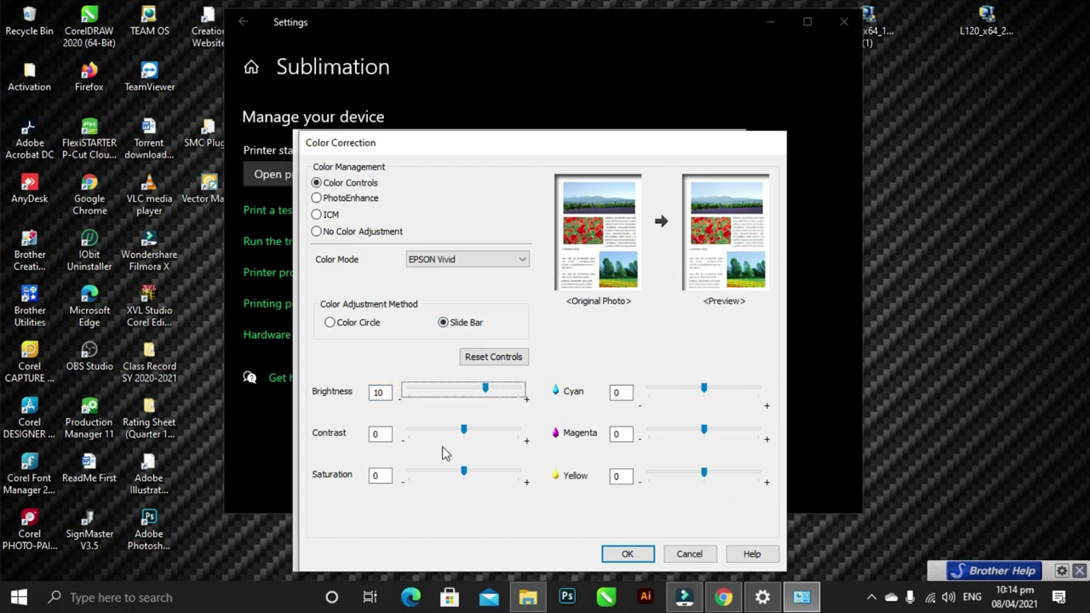
pyautogui.doubleClick(627, 435)
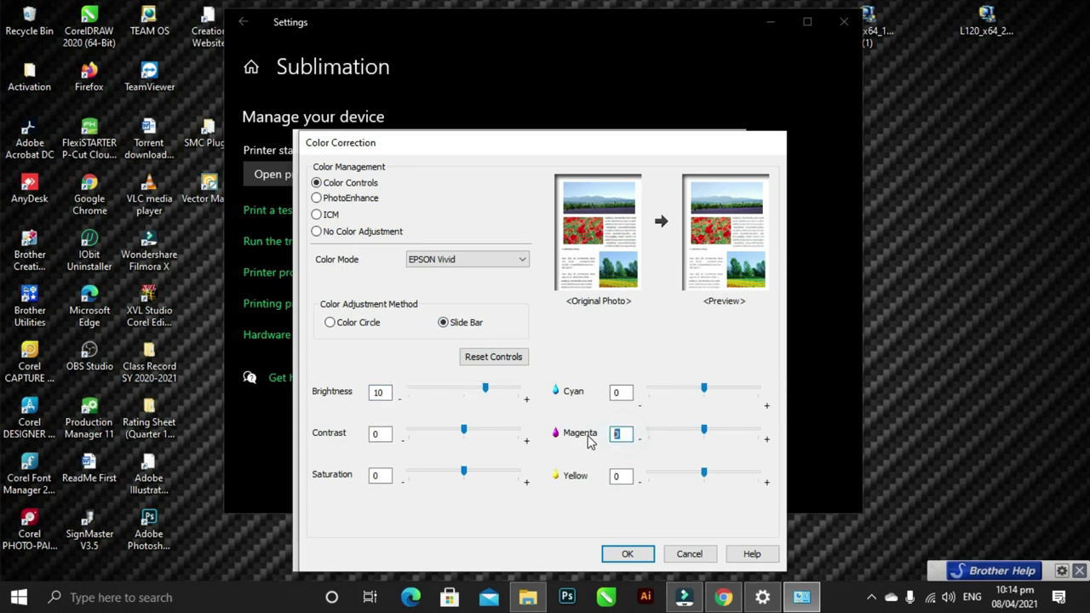
pyautogui.press('BackSpace')
pyautogui.write('-5')
pyautogui.press('Tab')
pyautogui.press('Tab')
pyautogui.write('-4')
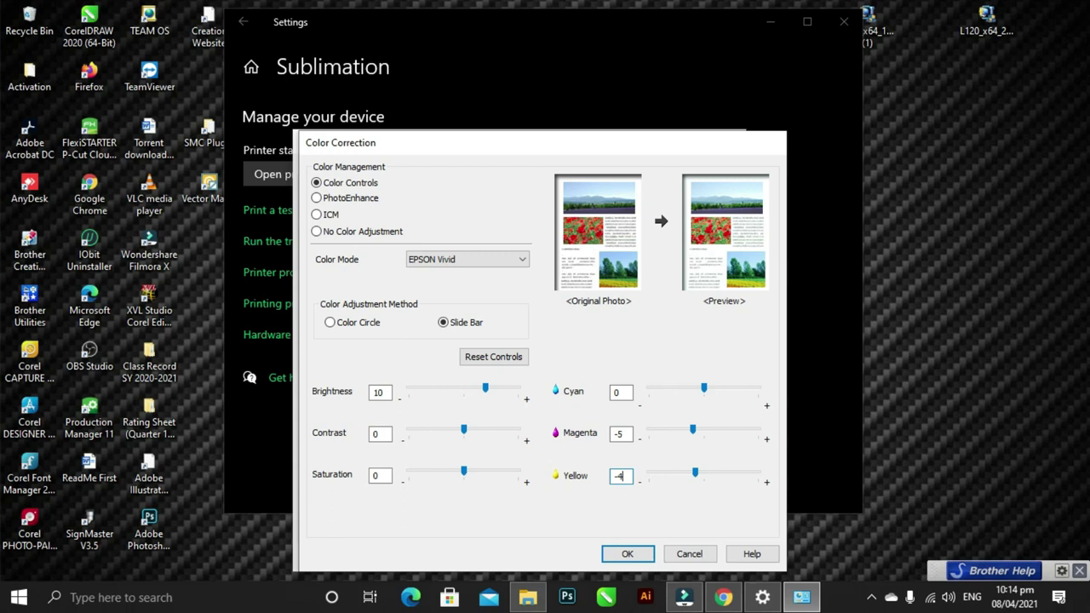
pyautogui.click(635, 554)
pyautogui.click(521, 558)
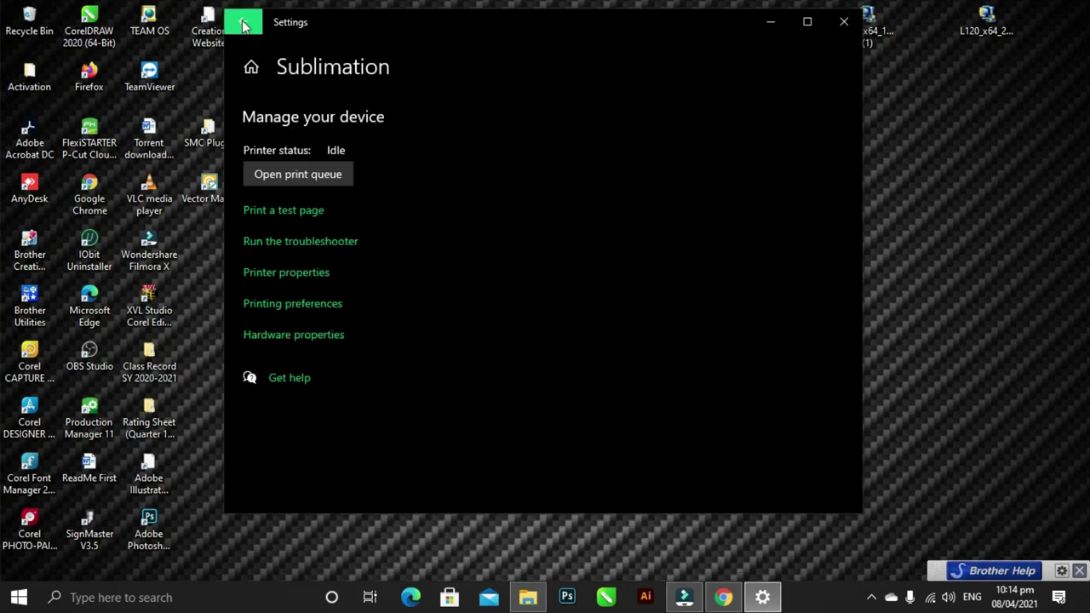
pyautogui.click(245, 26)
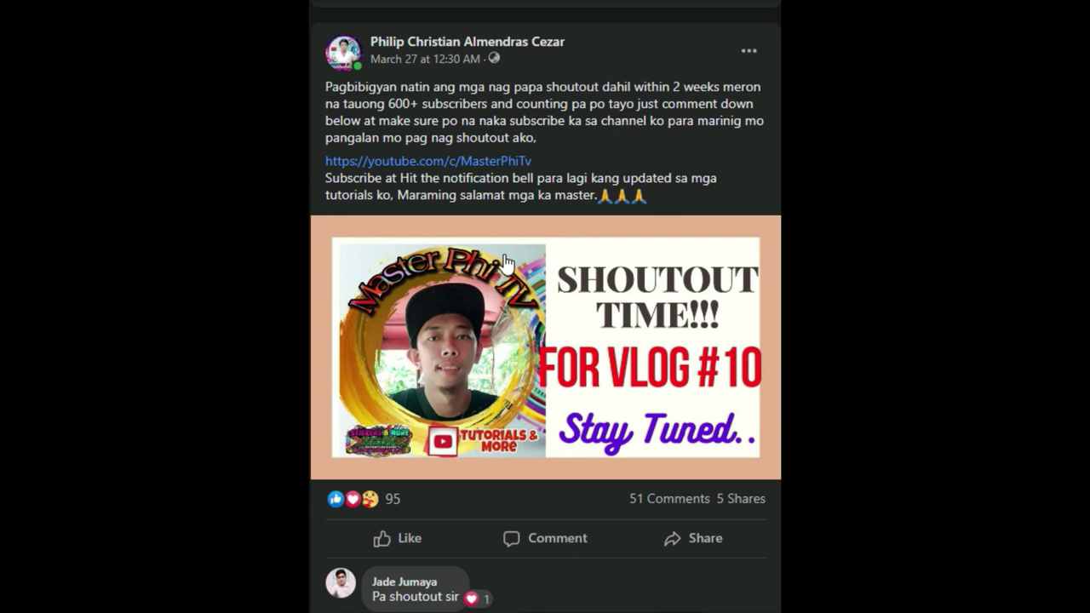
# - Read through the shoutout requests in the comments under the Facebook post for Vlog #10, dismissing the chat popup
pyautogui.scroll(-2, 504, 258)
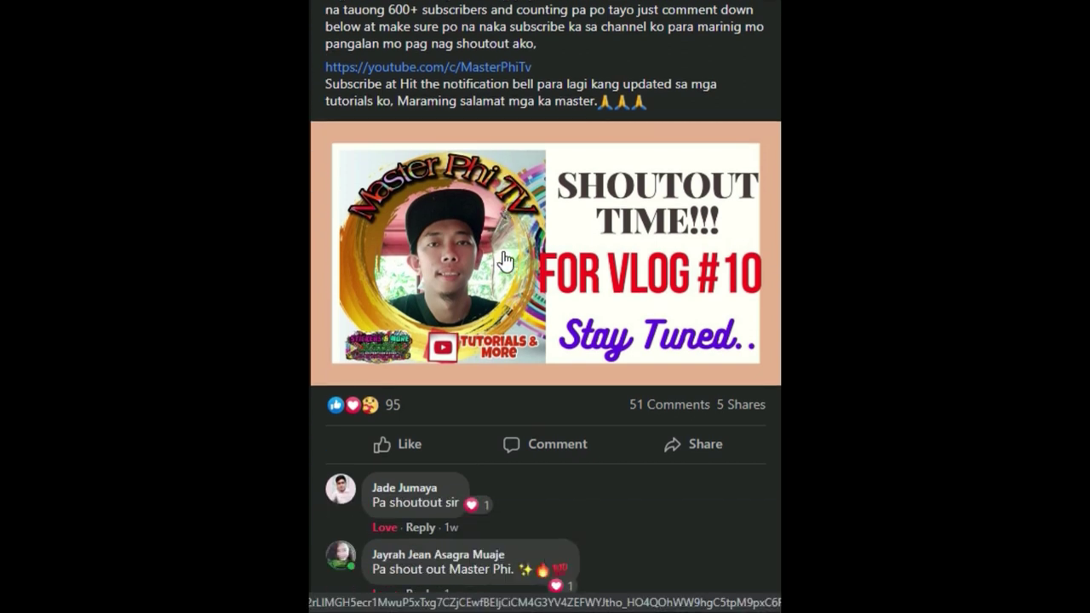
pyautogui.scroll(-1, 504, 258)
pyautogui.scroll(-1, 504, 258)
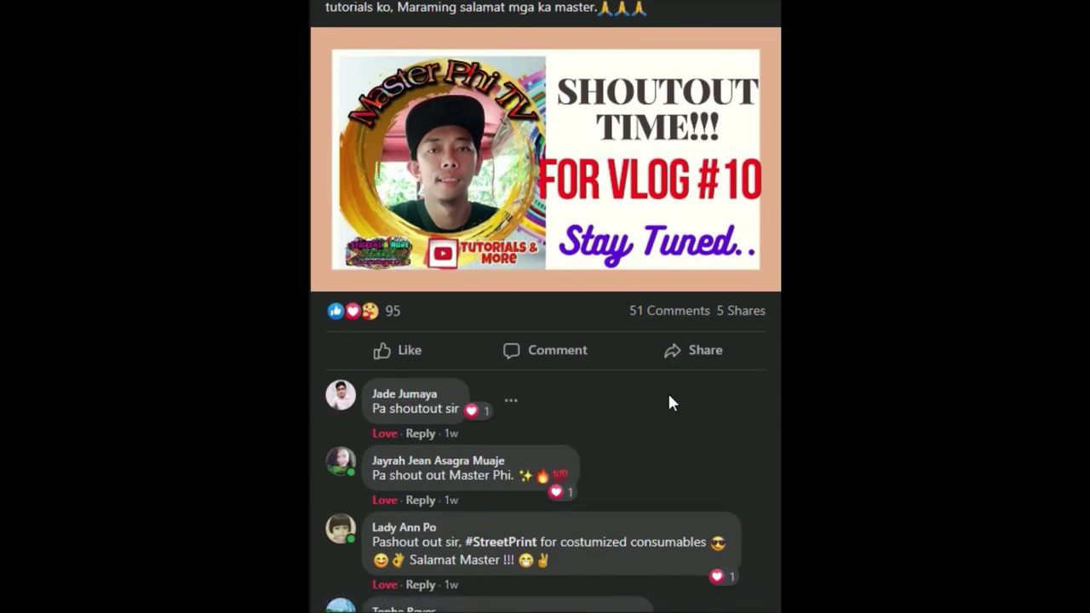
pyautogui.scroll(-1, 668, 403)
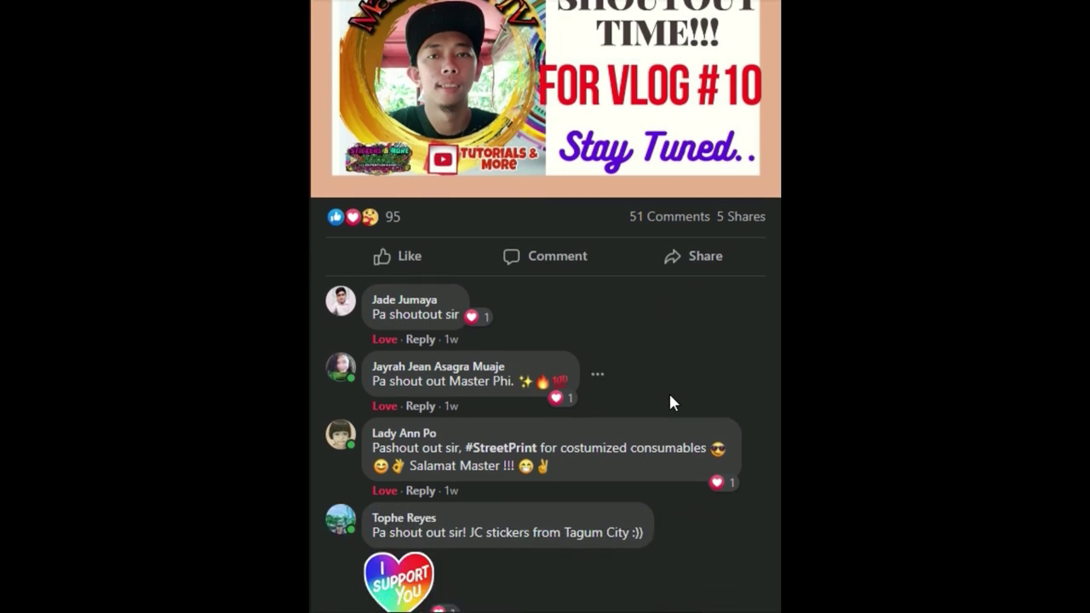
pyautogui.scroll(-2, 691, 407)
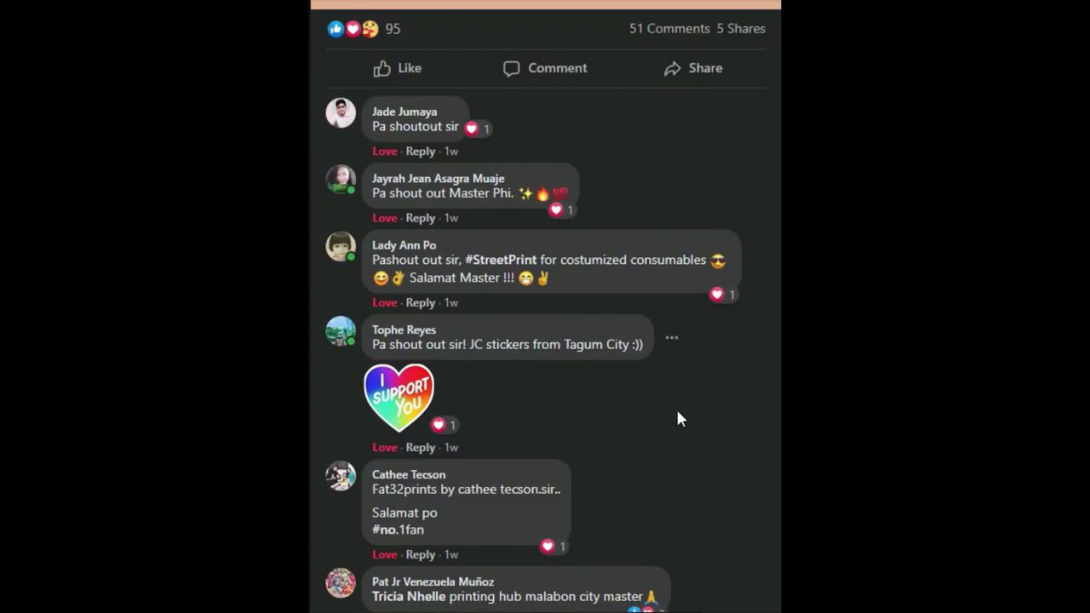
pyautogui.scroll(-1, 677, 417)
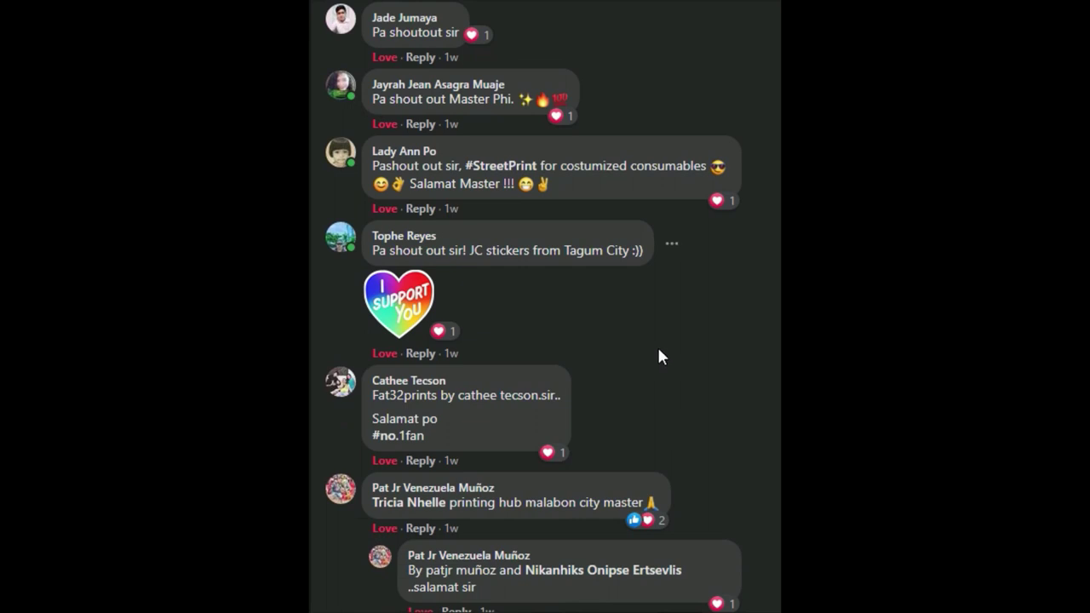
pyautogui.scroll(-1, 660, 356)
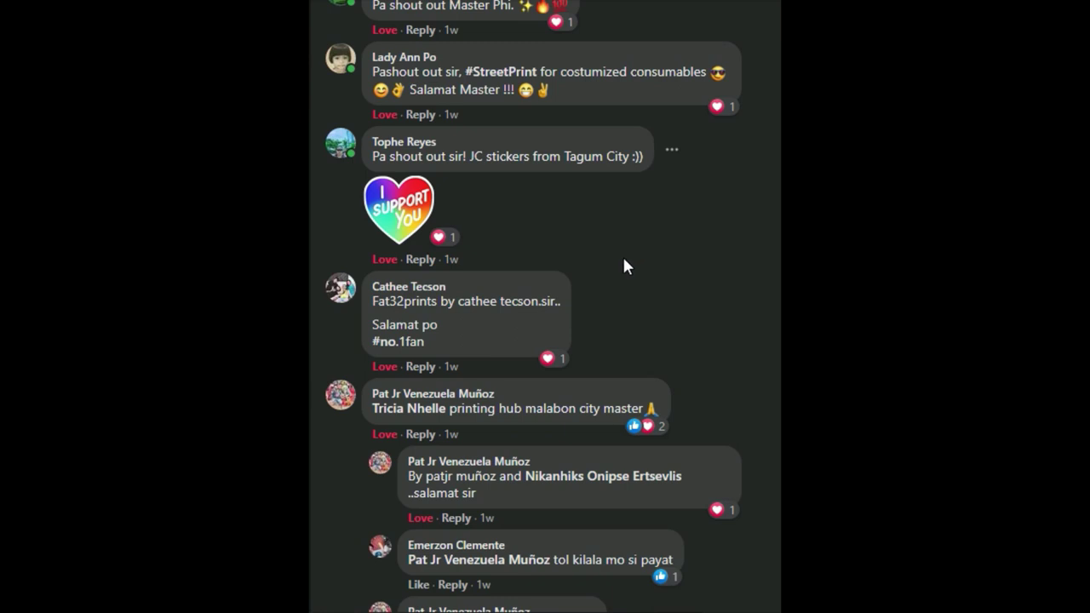
pyautogui.scroll(-1, 624, 265)
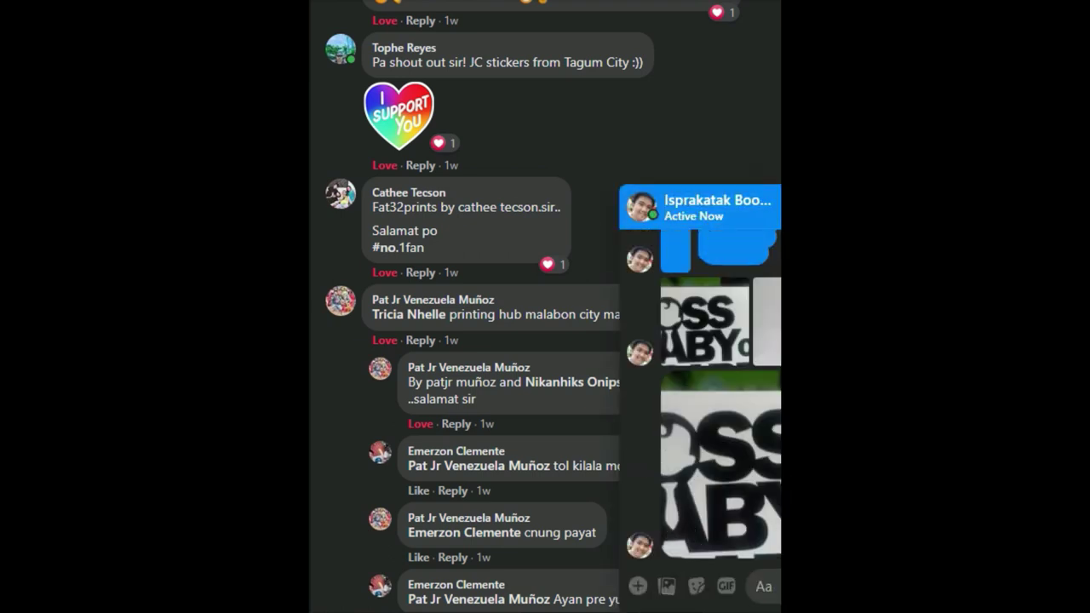
pyautogui.press('Escape')
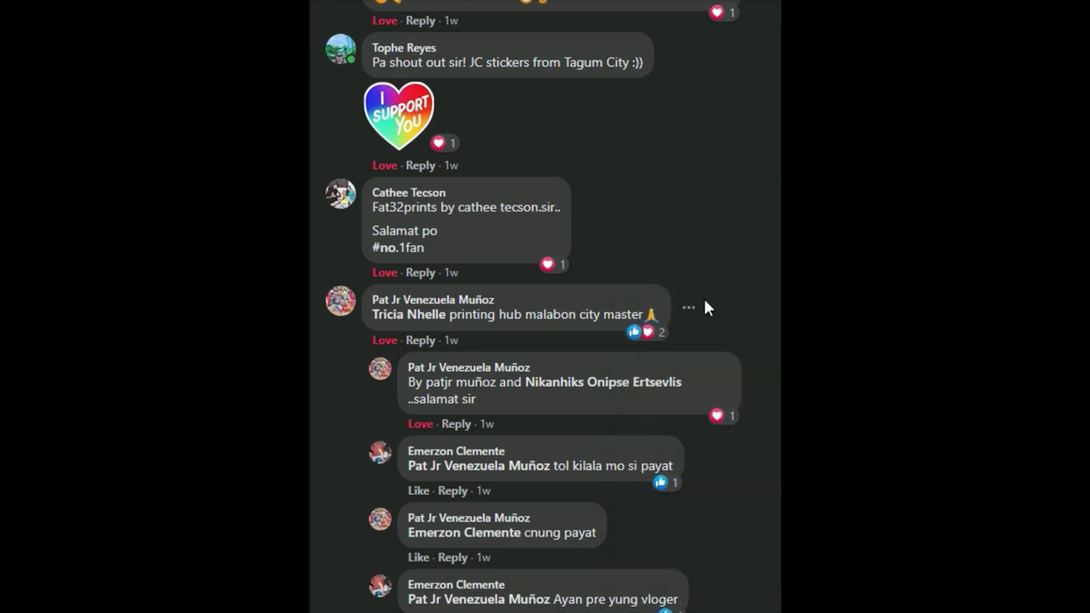
pyautogui.scroll(-1, 524, 327)
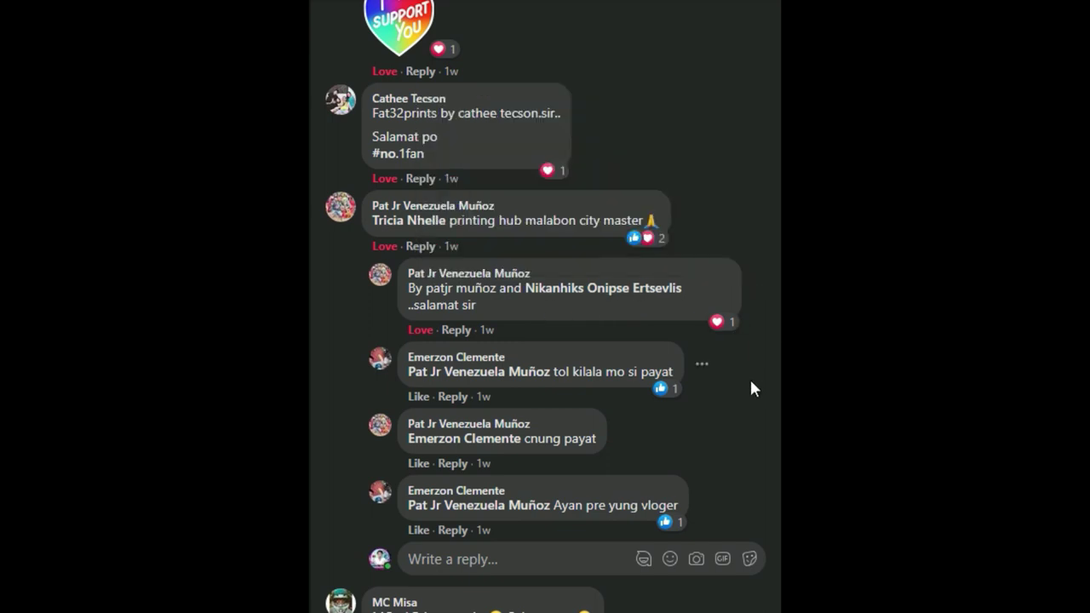
pyautogui.scroll(-1, 606, 378)
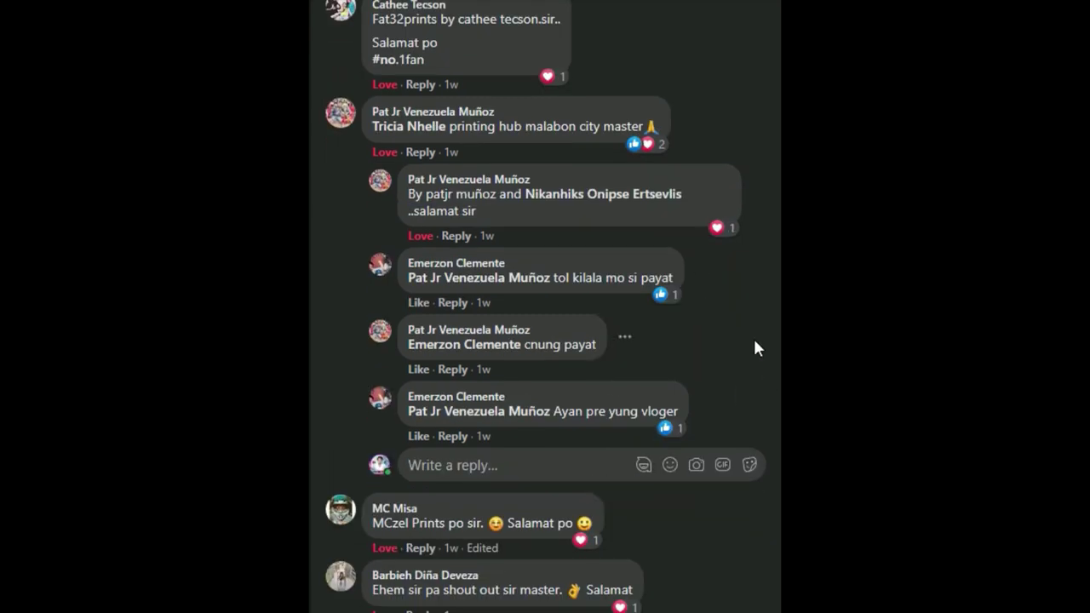
pyautogui.scroll(-3, 755, 344)
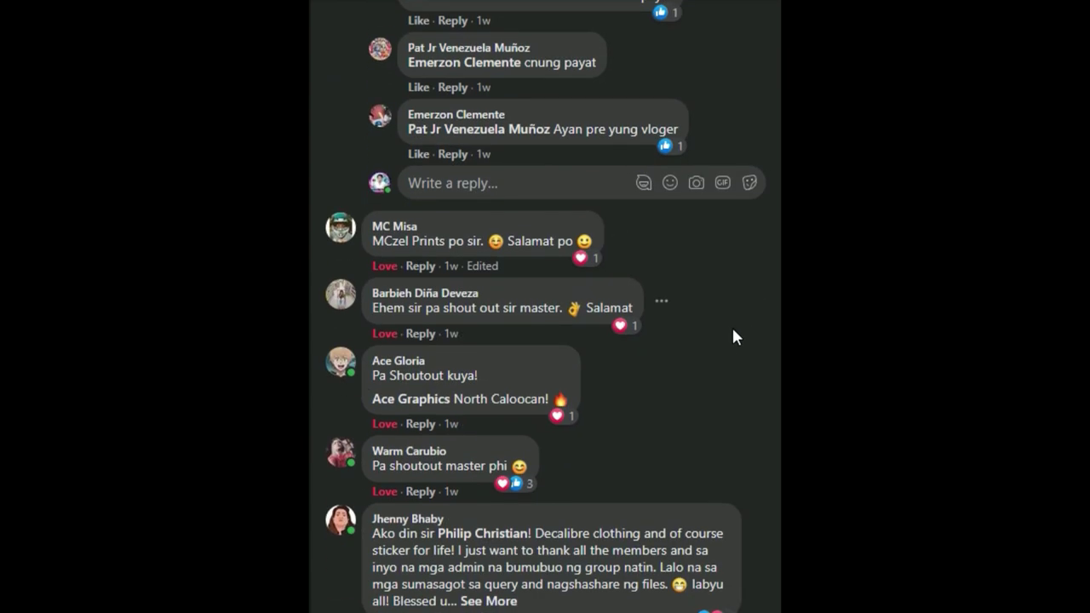
pyautogui.scroll(-1, 733, 330)
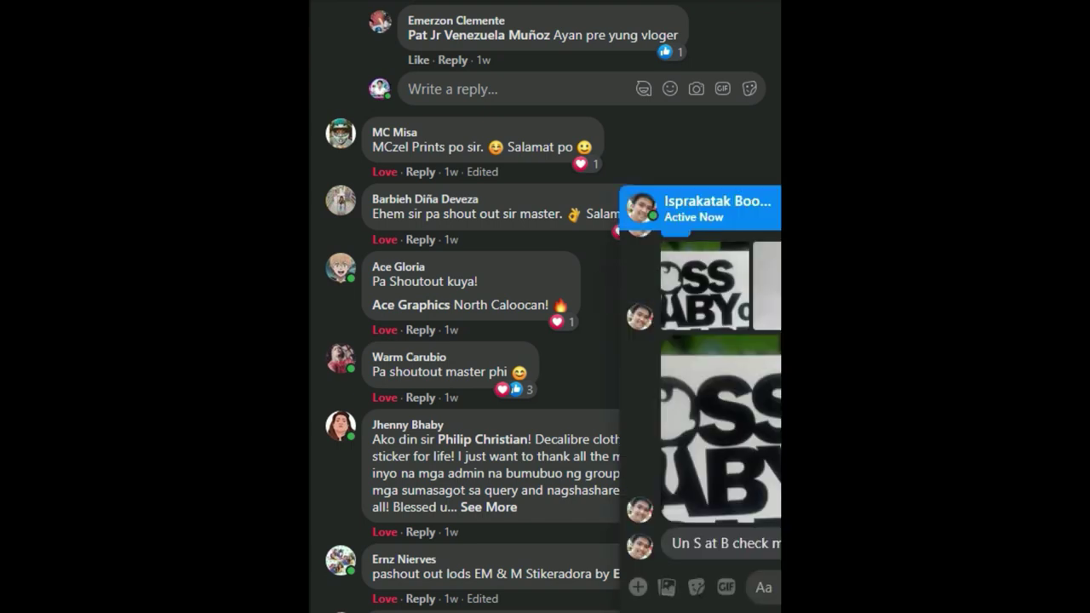
pyautogui.scroll(-2, 653, 266)
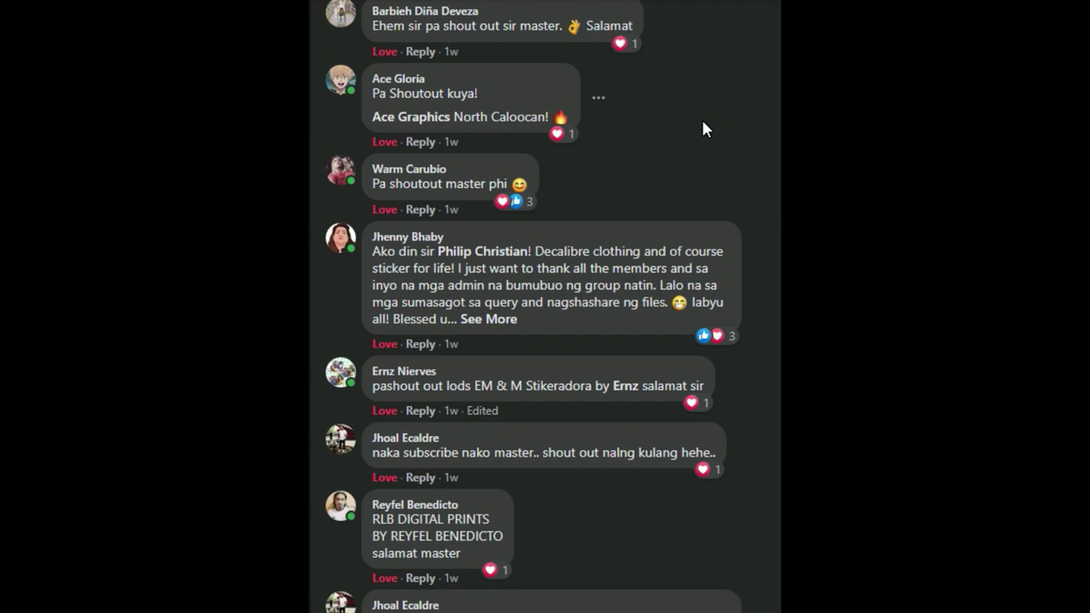
pyautogui.scroll(-1, 702, 127)
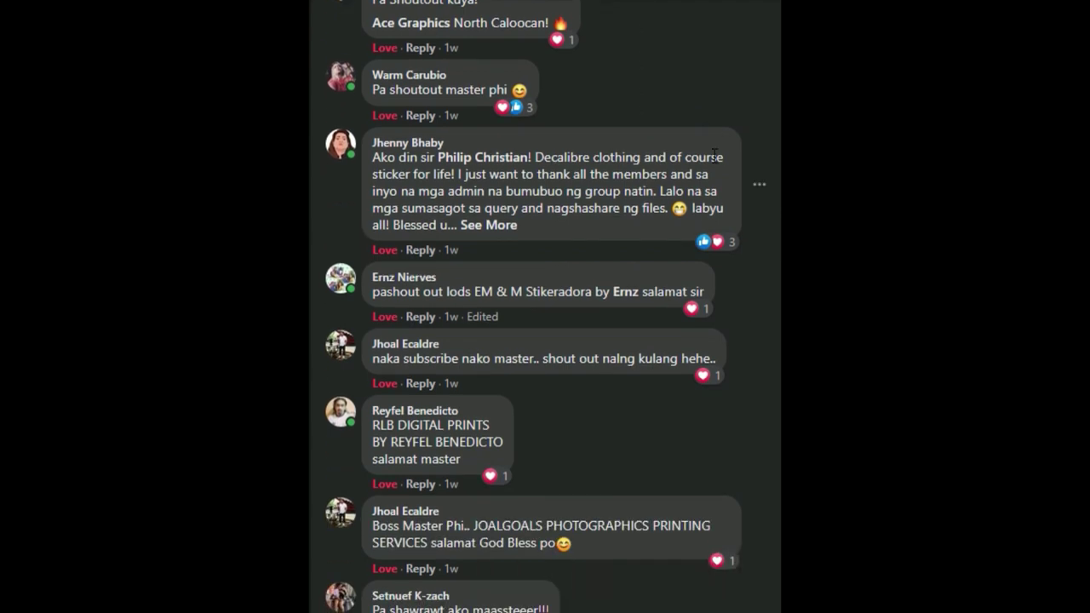